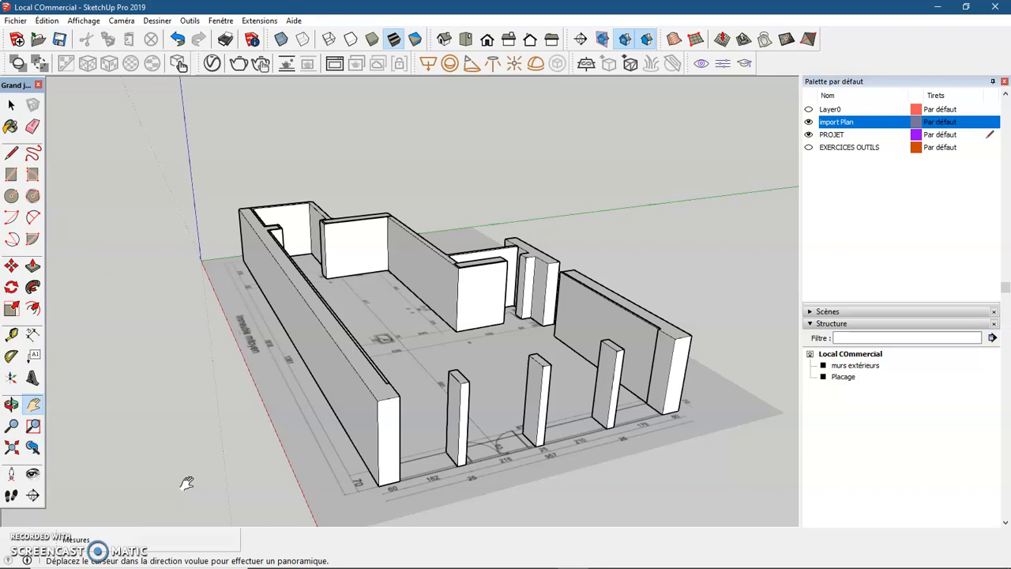
Step: Draw a rectangle about 329 × 92.5 cm on the ground beside the plan, outside the building walls
middle_drag(413, 459, 163, 481)
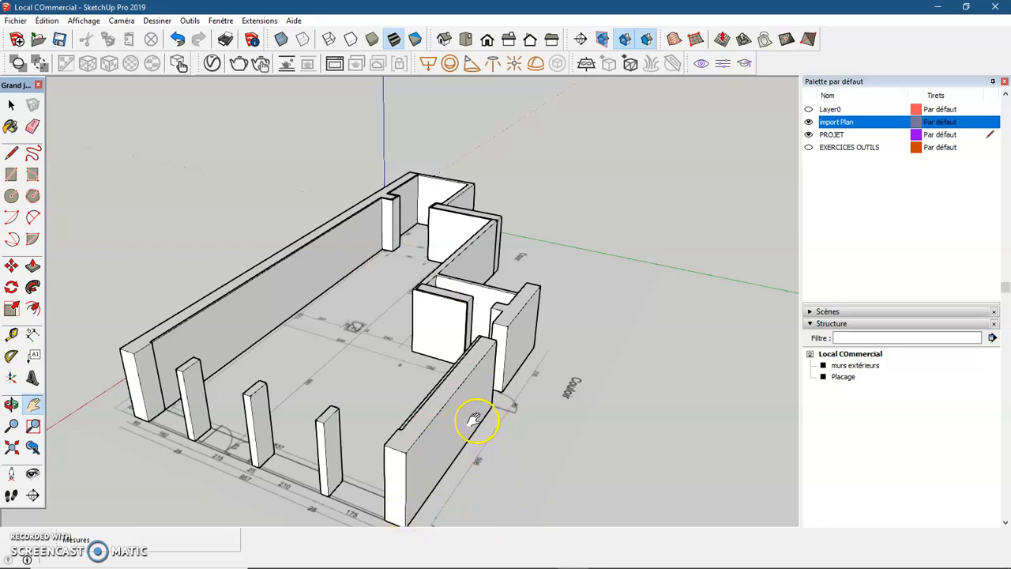
key(space)
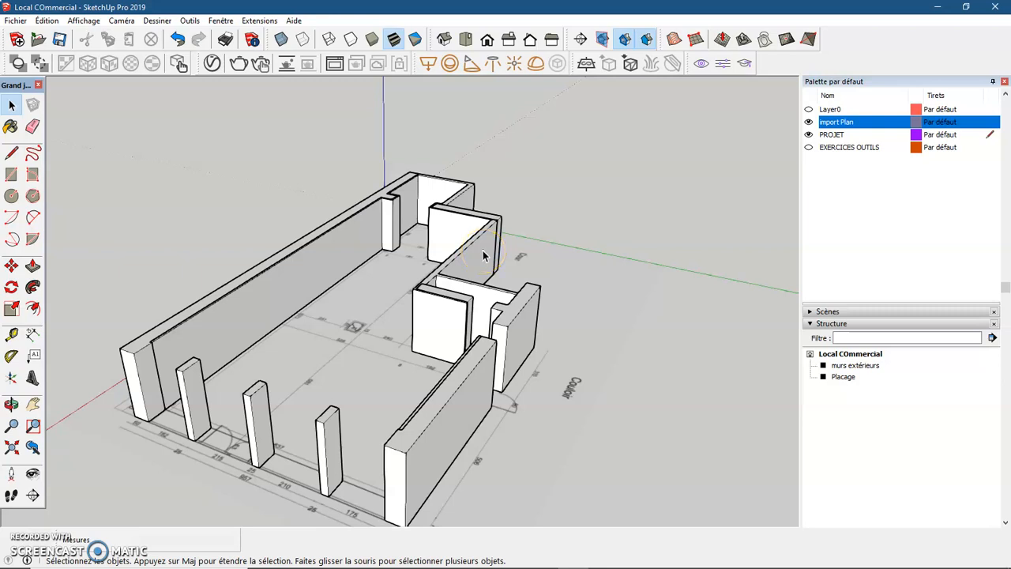
click(12, 175)
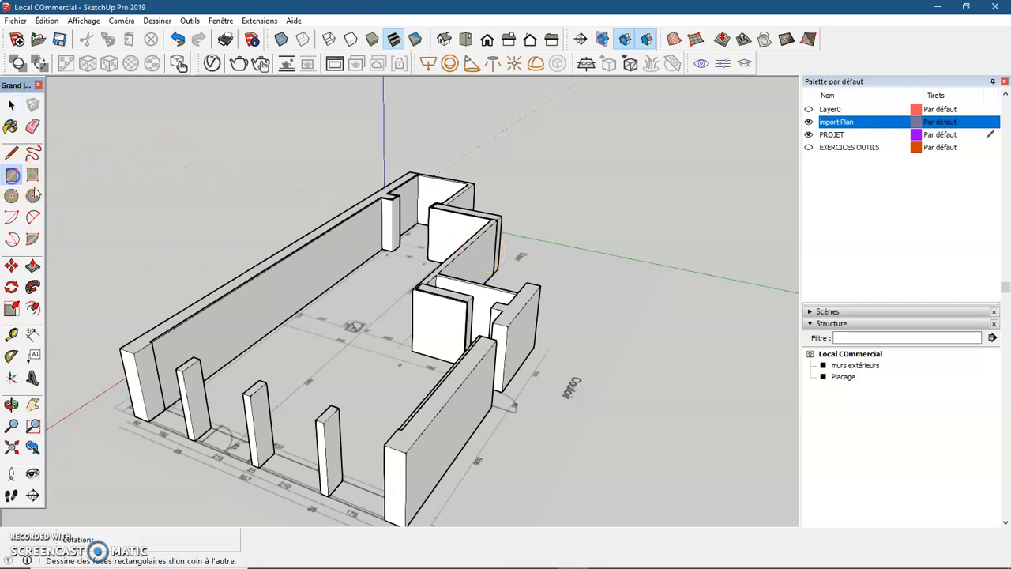
click(619, 468)
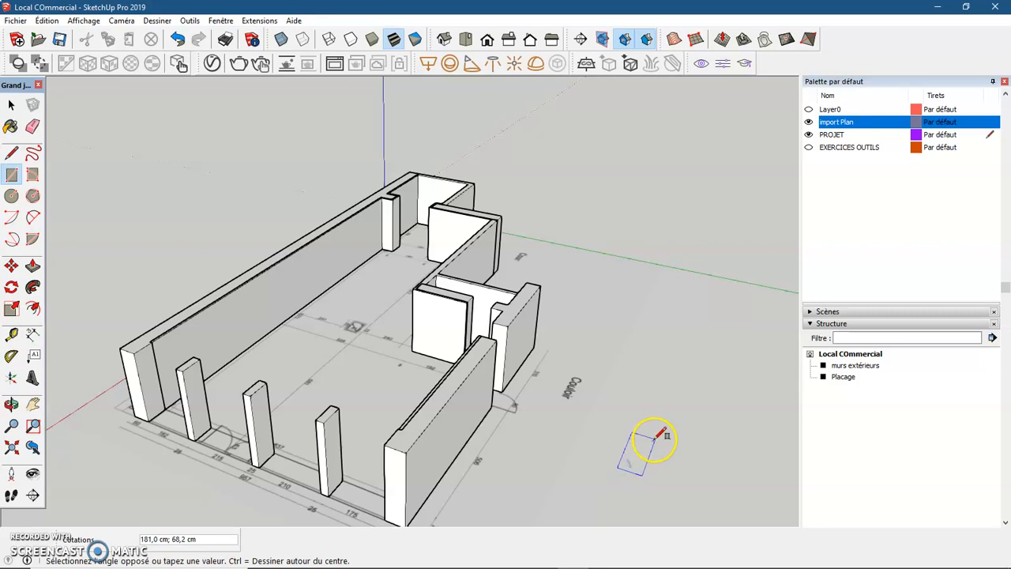
click(674, 412)
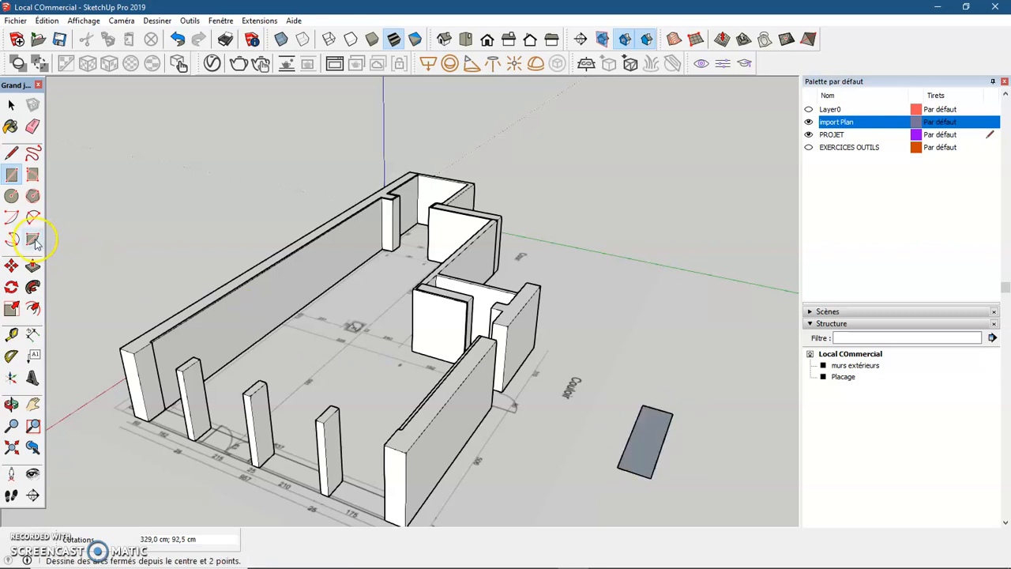
Step: Extrude the new rectangle upward about 157 cm with Push/Pull to form a box
click(33, 266)
click(638, 441)
click(639, 402)
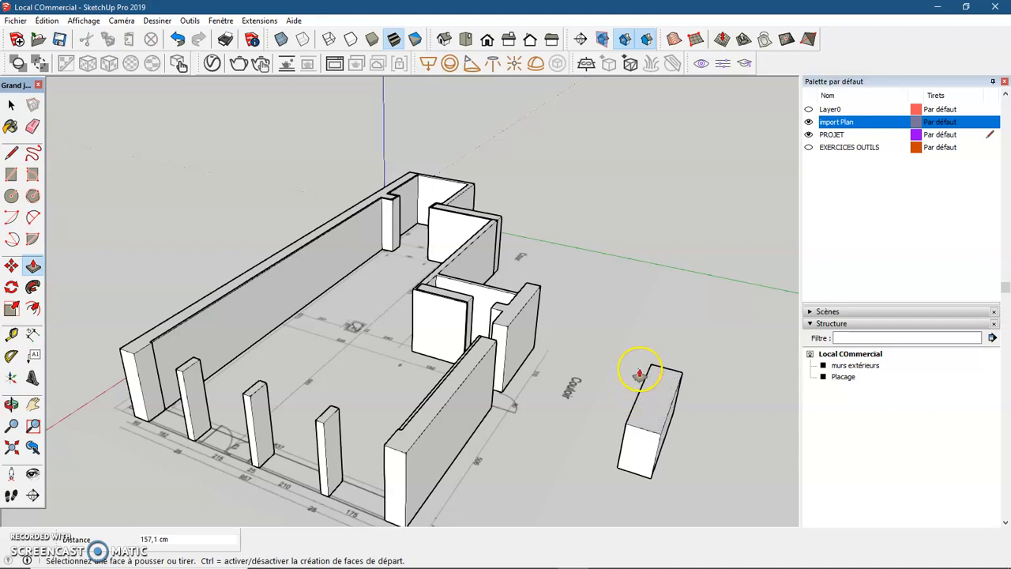
key(space)
Step: Select all the faces and edges of the box beside the plan and make them a group
middle_drag(632, 414, 687, 365)
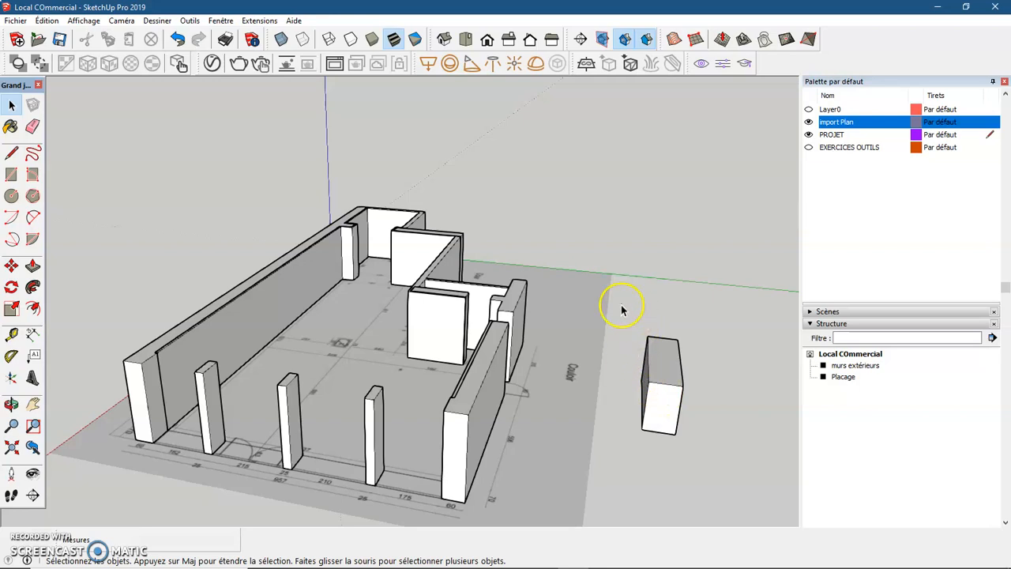
drag(639, 335, 733, 482)
middle_drag(717, 471, 564, 402)
scroll(588, 379, up, 1)
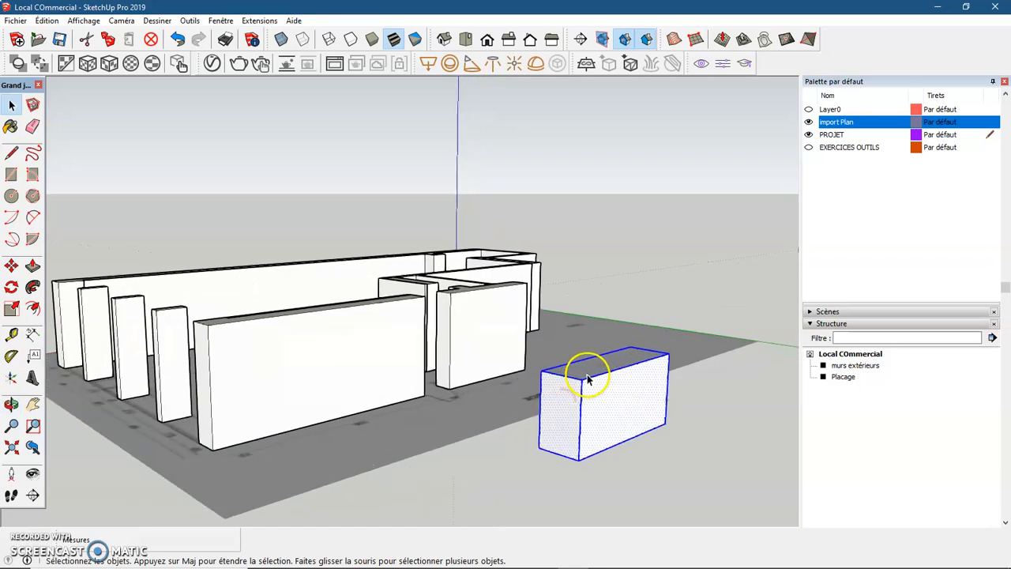
scroll(588, 379, up, 1)
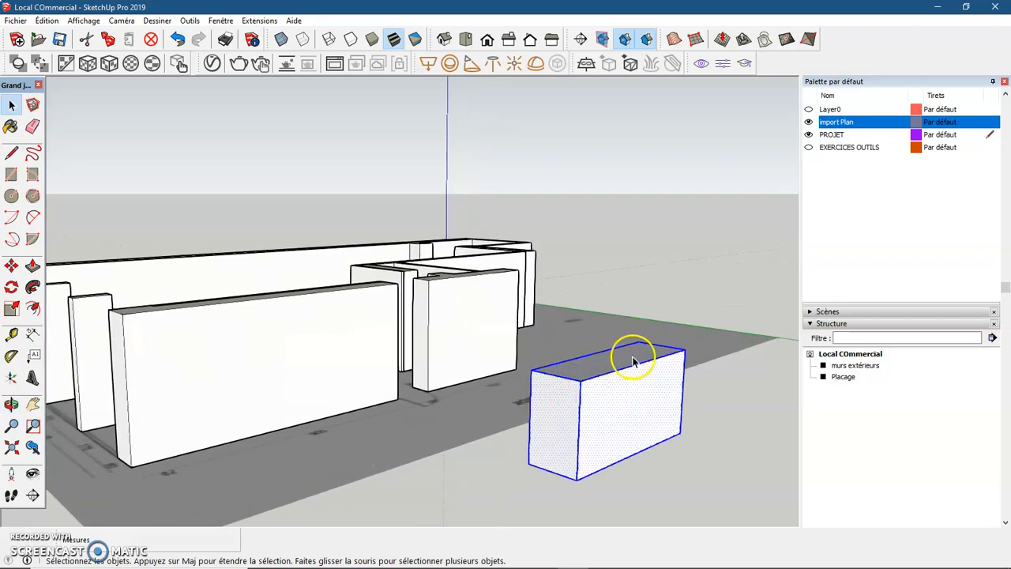
right_click(606, 403)
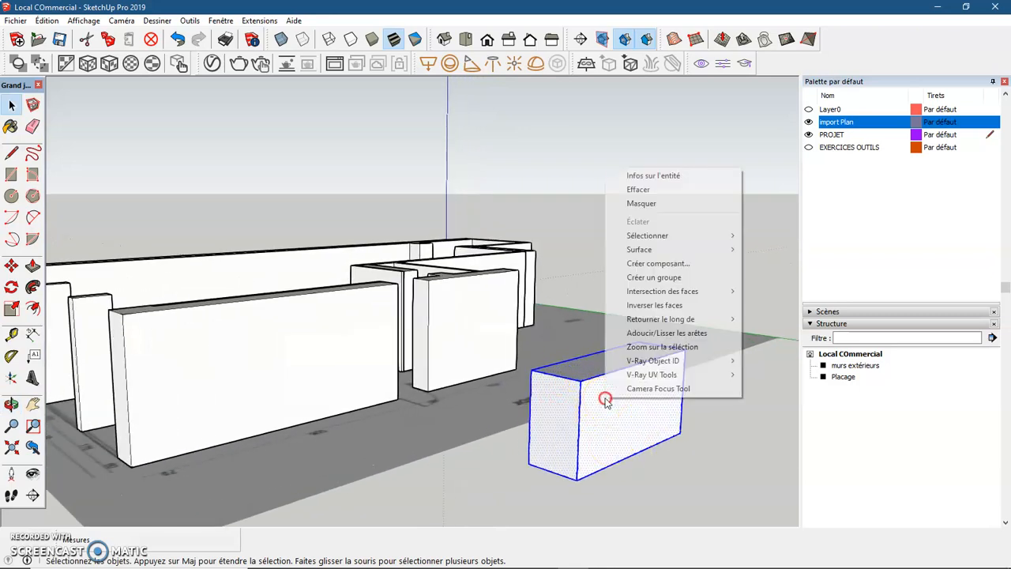
click(655, 280)
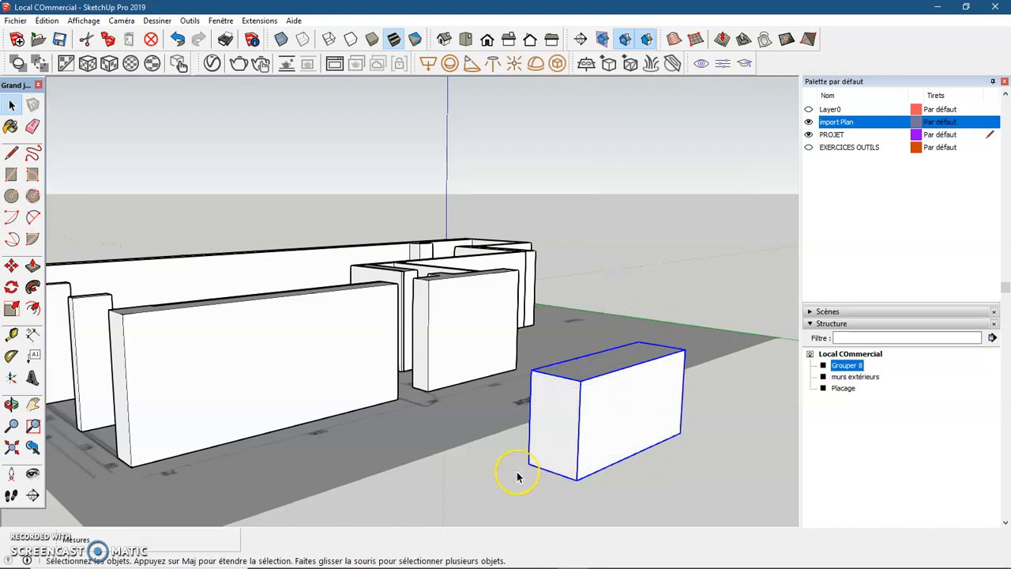
Step: Rename the new box group as Cube in the model structure
middle_drag(517, 472, 585, 485)
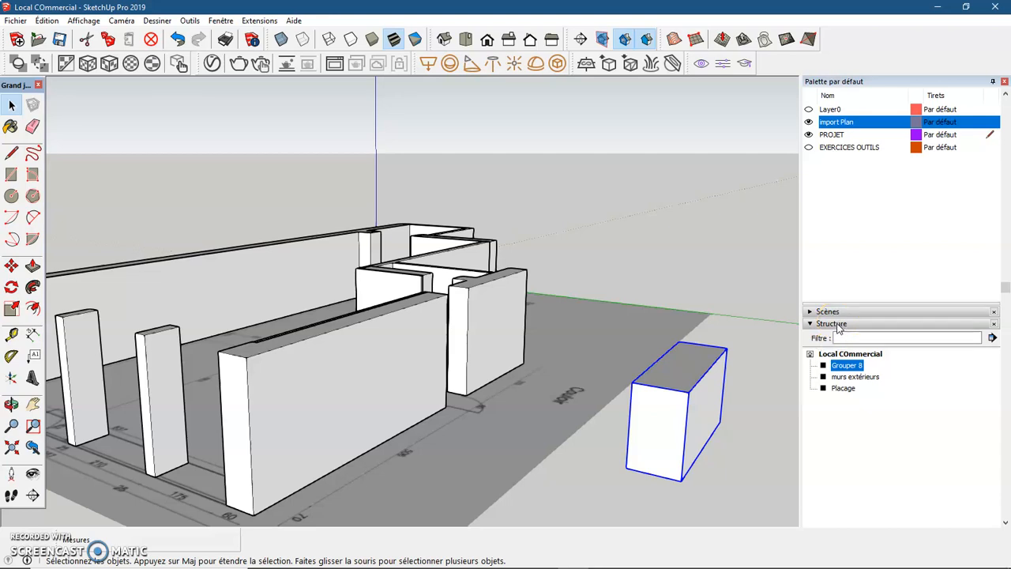
right_click(853, 370)
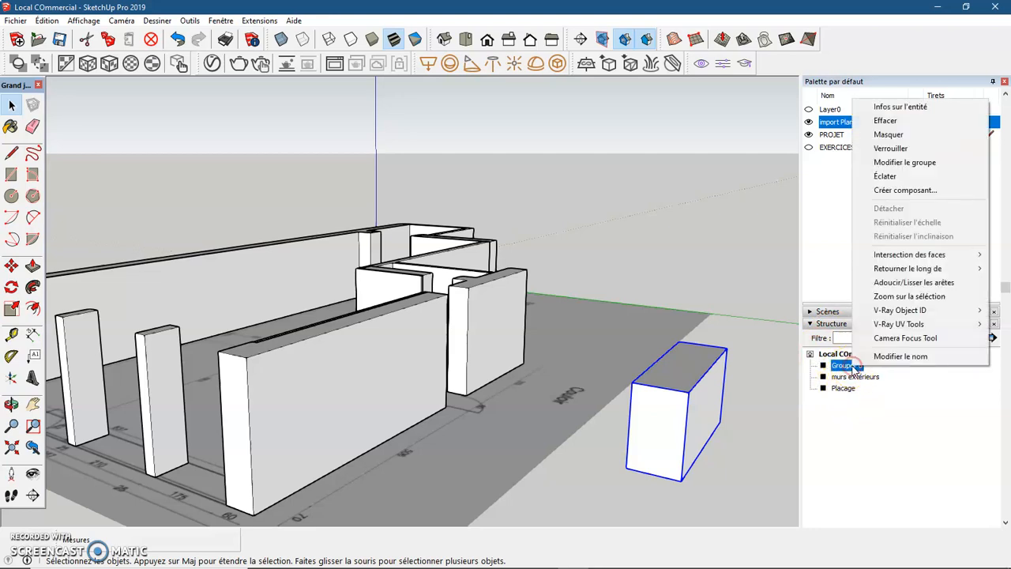
click(908, 358)
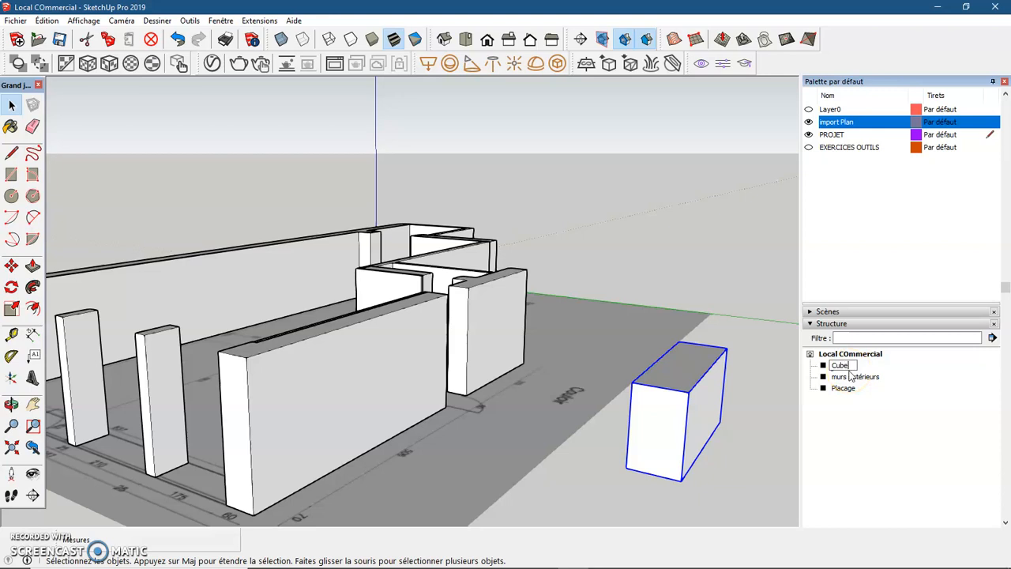
click(786, 411)
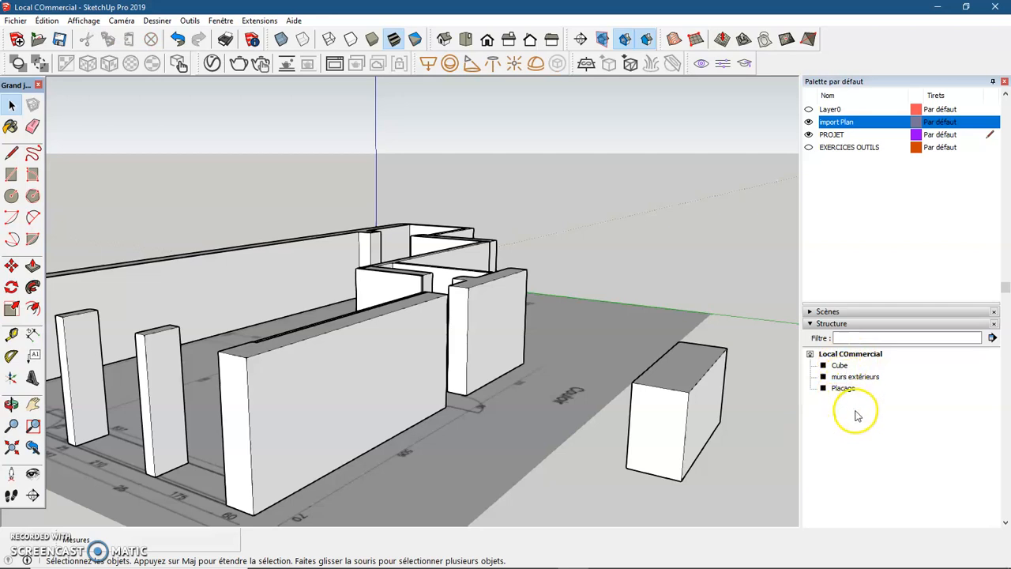
Step: Move the Cube group about 107 cm toward the building walls, onto the edge of the plan
click(841, 367)
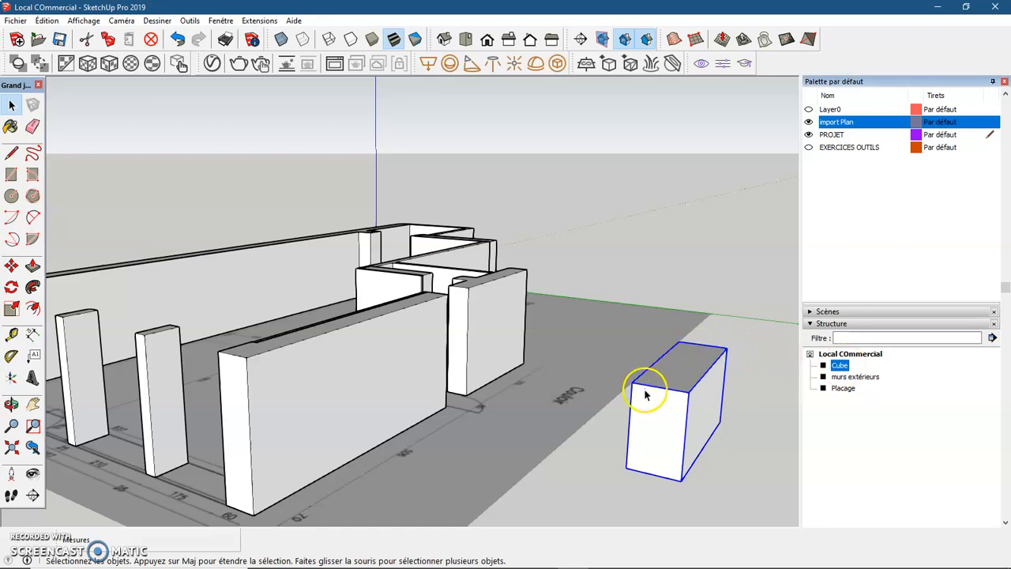
middle_drag(643, 441, 655, 420)
click(11, 266)
drag(629, 468, 566, 452)
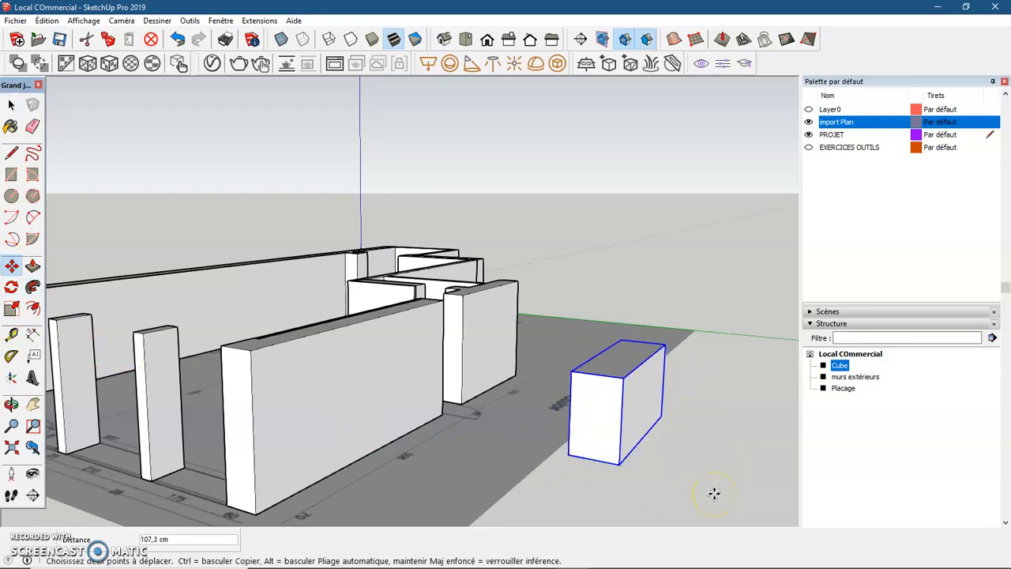
key(space)
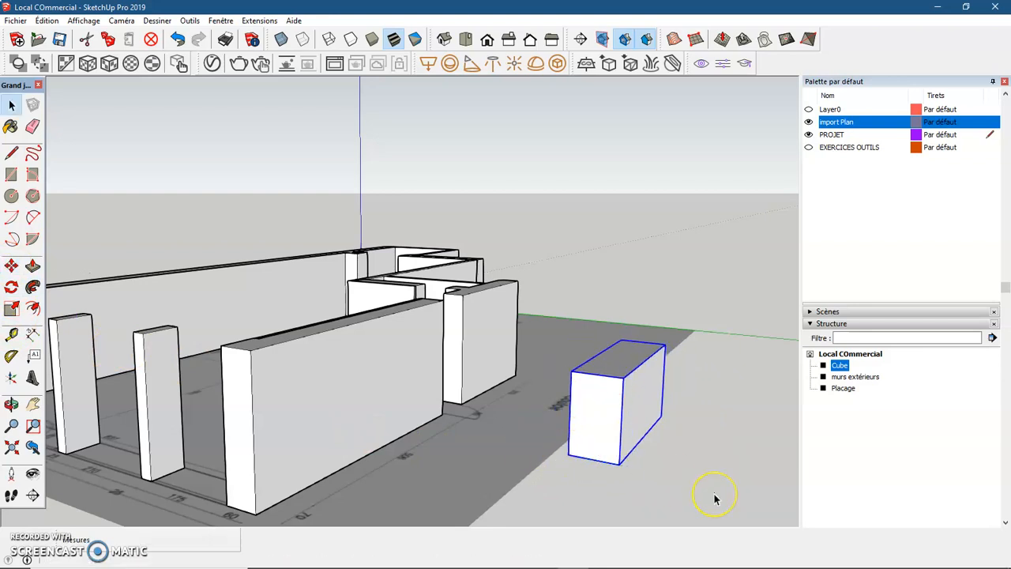
Step: Hide the Cube group from the model structure and reveal it again
right_click(844, 368)
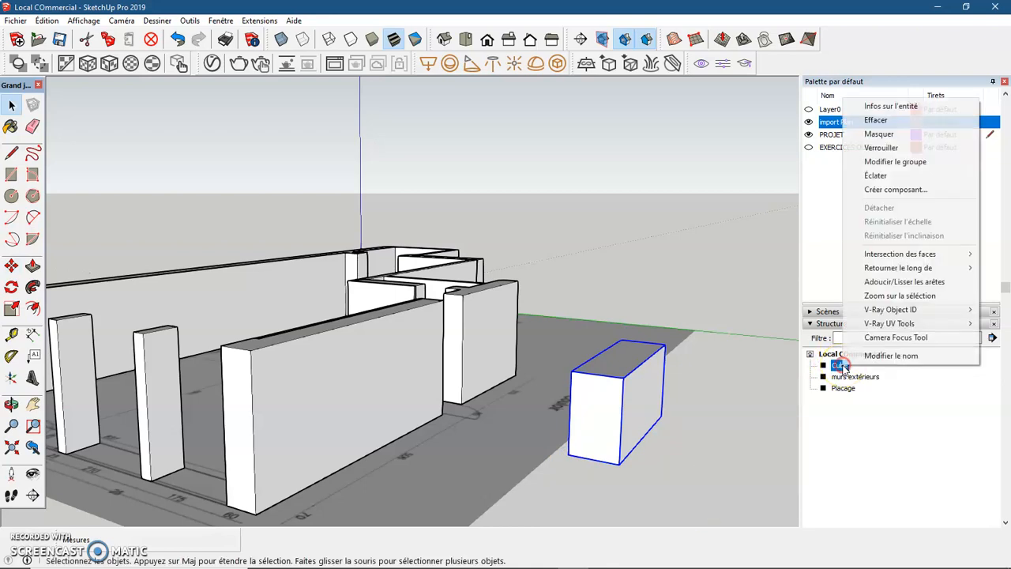
click(891, 135)
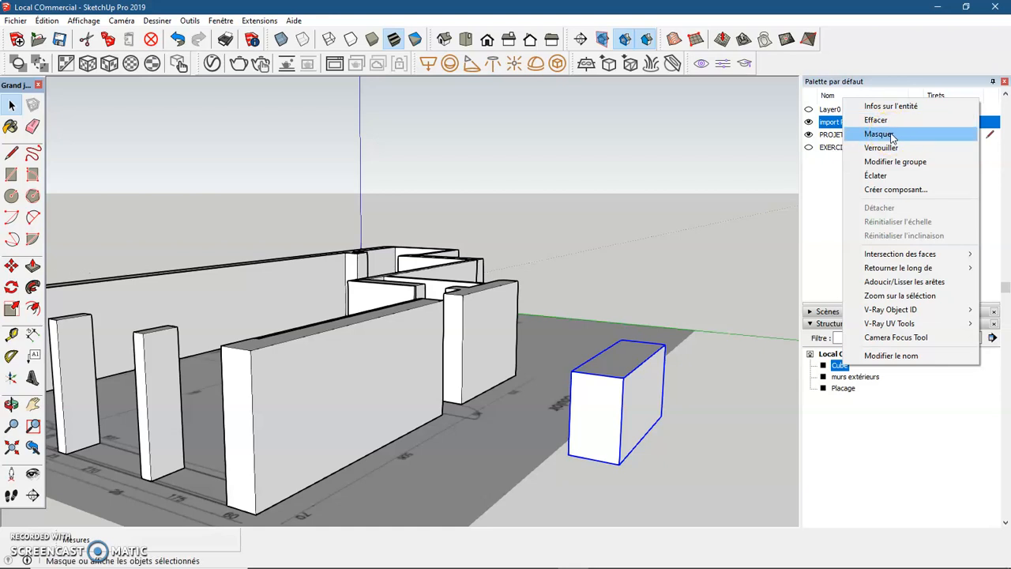
click(891, 135)
middle_drag(583, 454, 604, 470)
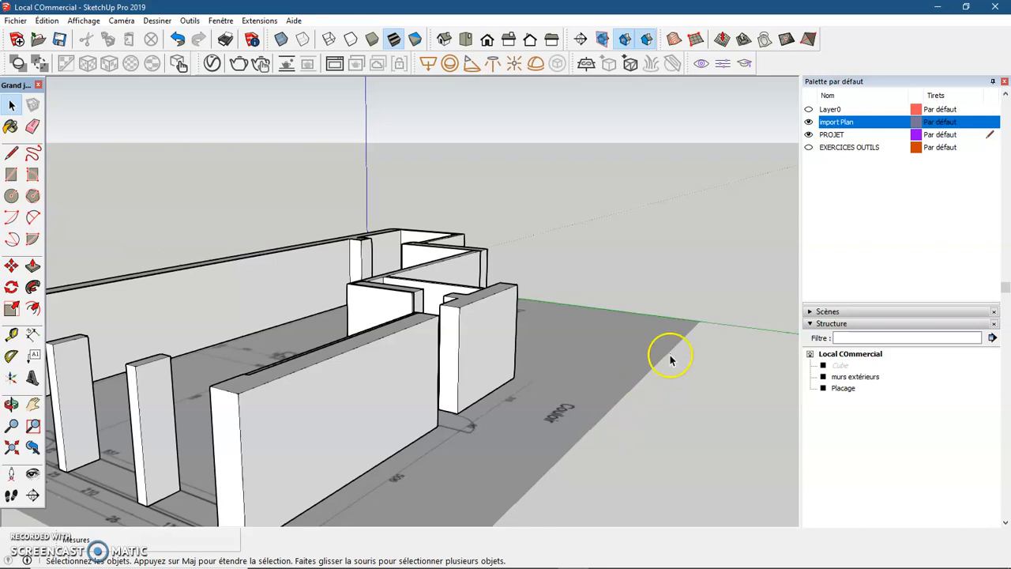
right_click(841, 365)
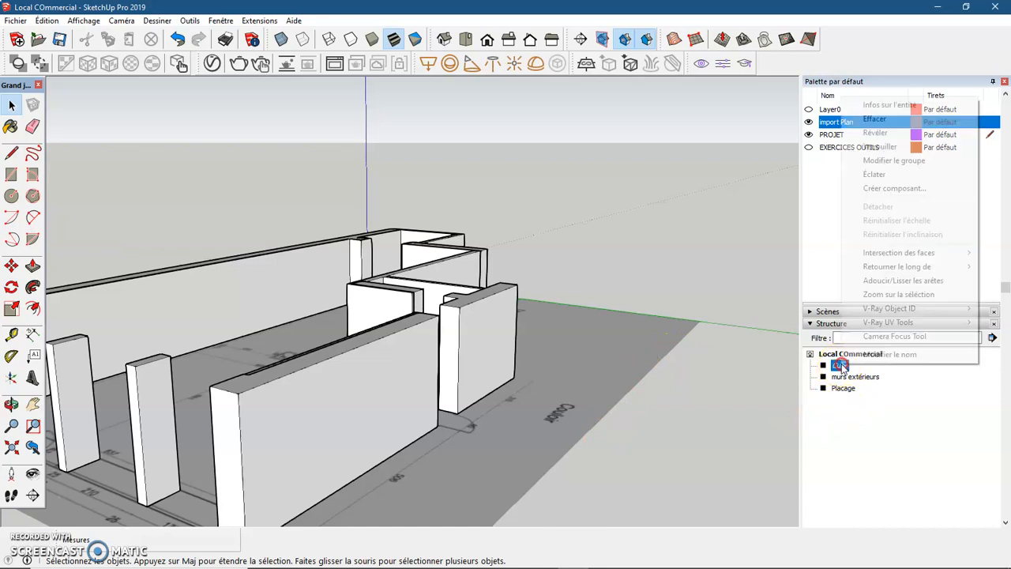
click(890, 134)
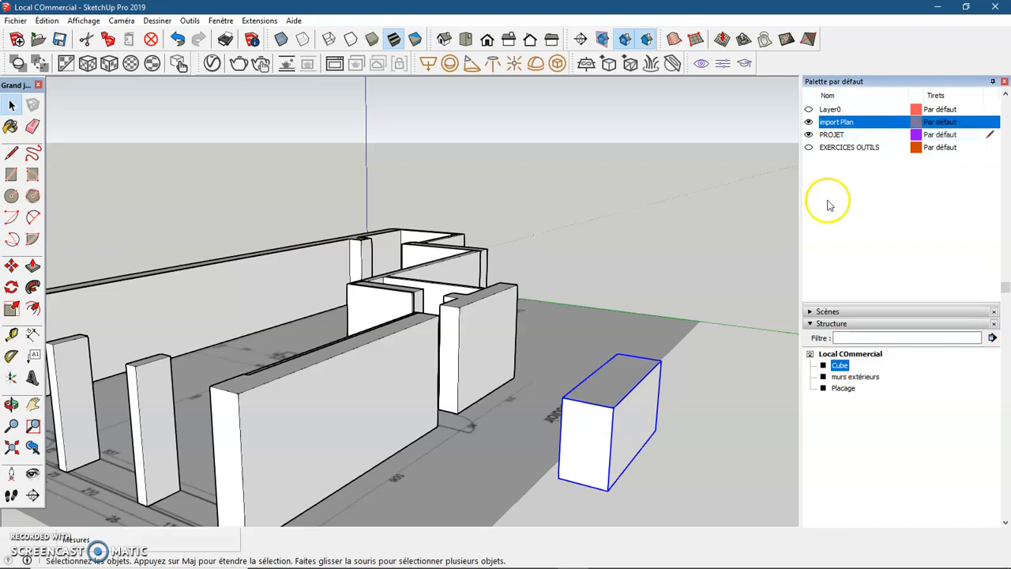
Step: Lock the Cube group from the model structure and try the Move tool on it
right_click(842, 366)
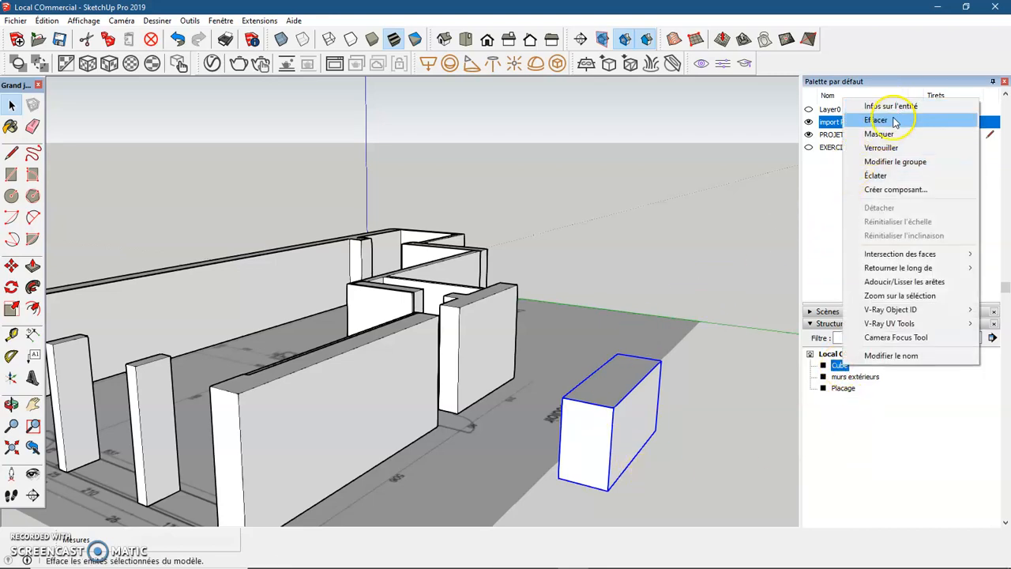
click(898, 150)
middle_drag(631, 502, 661, 505)
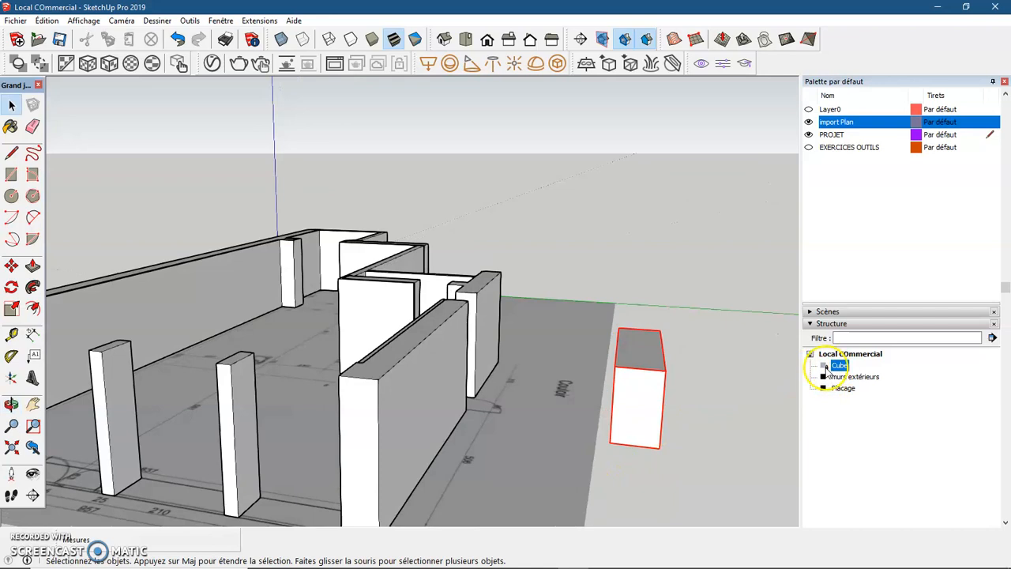
click(12, 267)
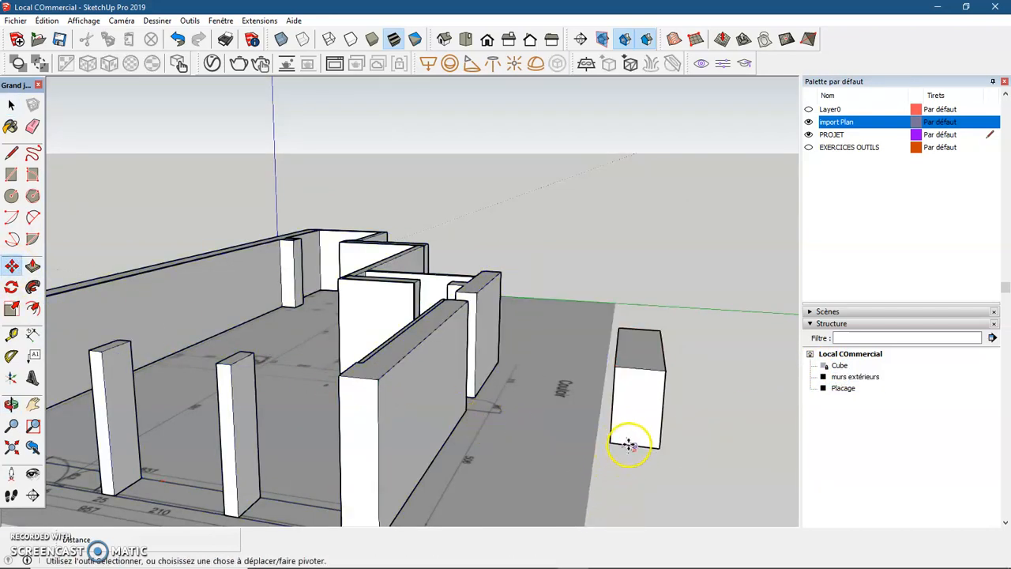
scroll(630, 447, up, 3)
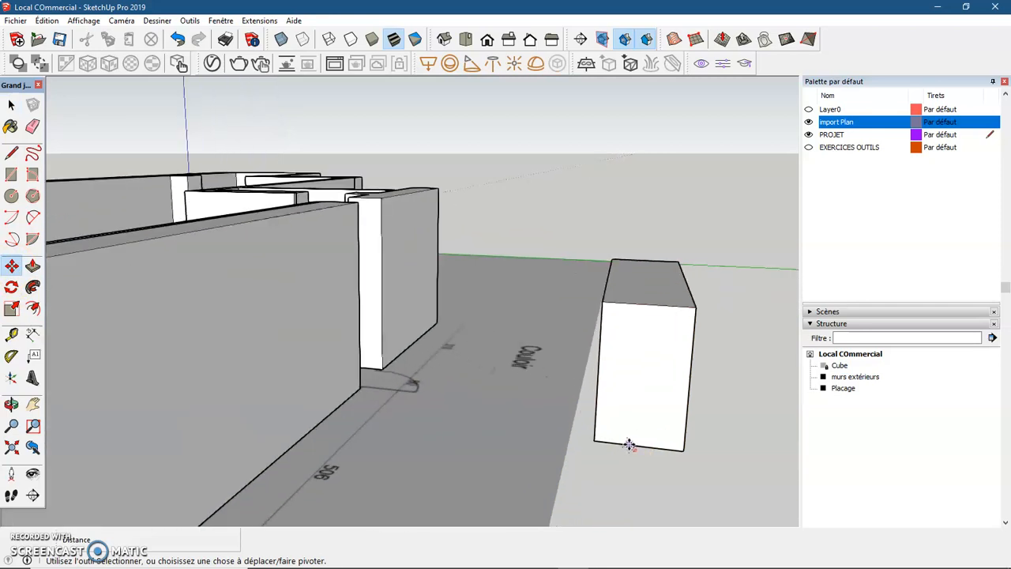
Step: Unlock the Cube group and open it for editing from the model structure
right_click(840, 365)
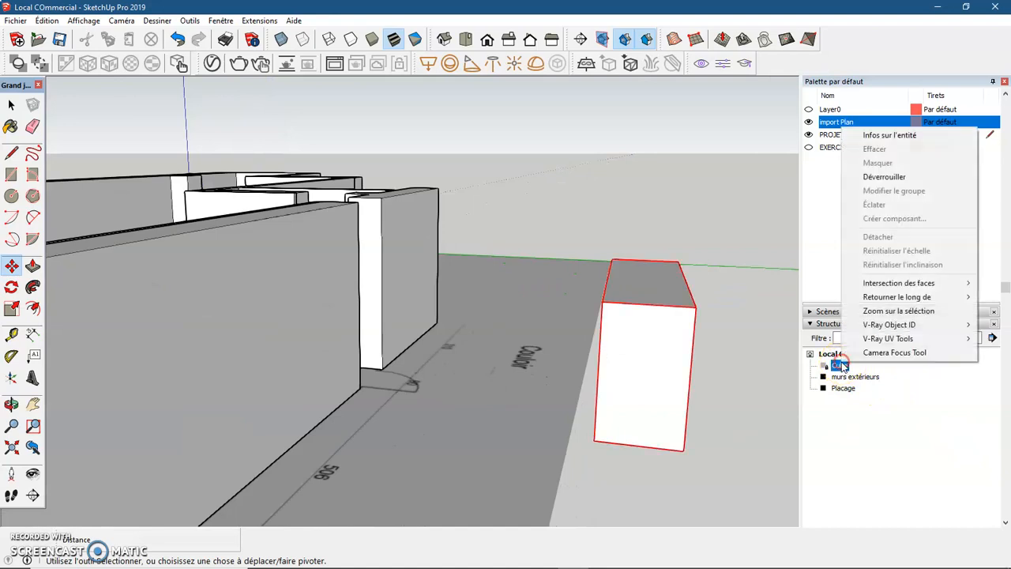
click(884, 176)
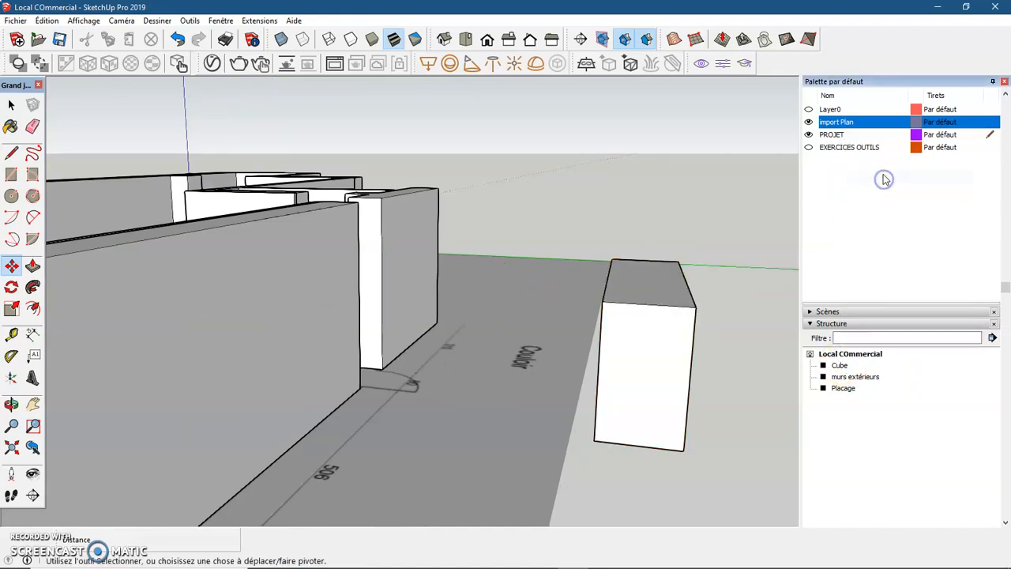
click(840, 366)
right_click(843, 367)
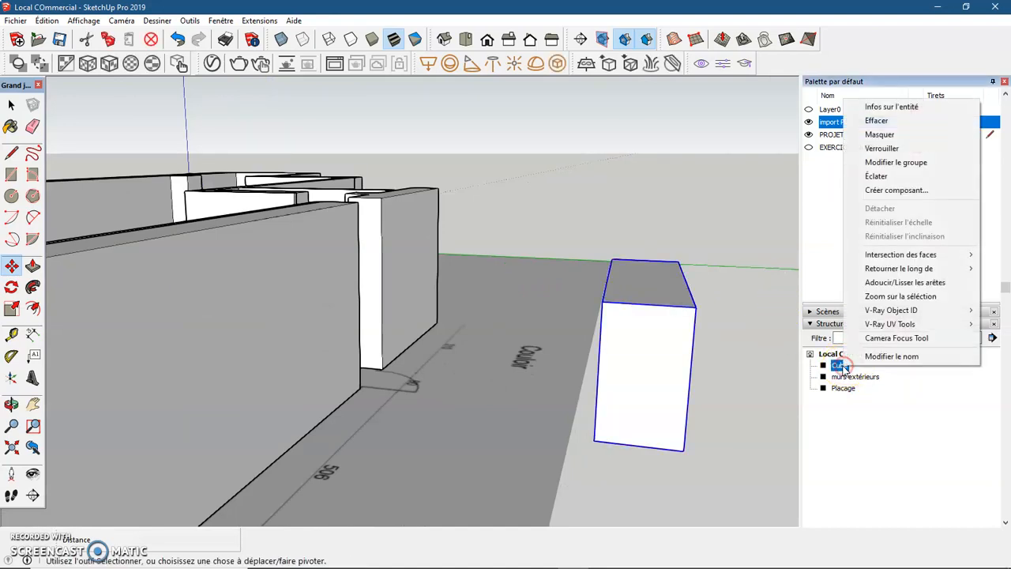
click(896, 163)
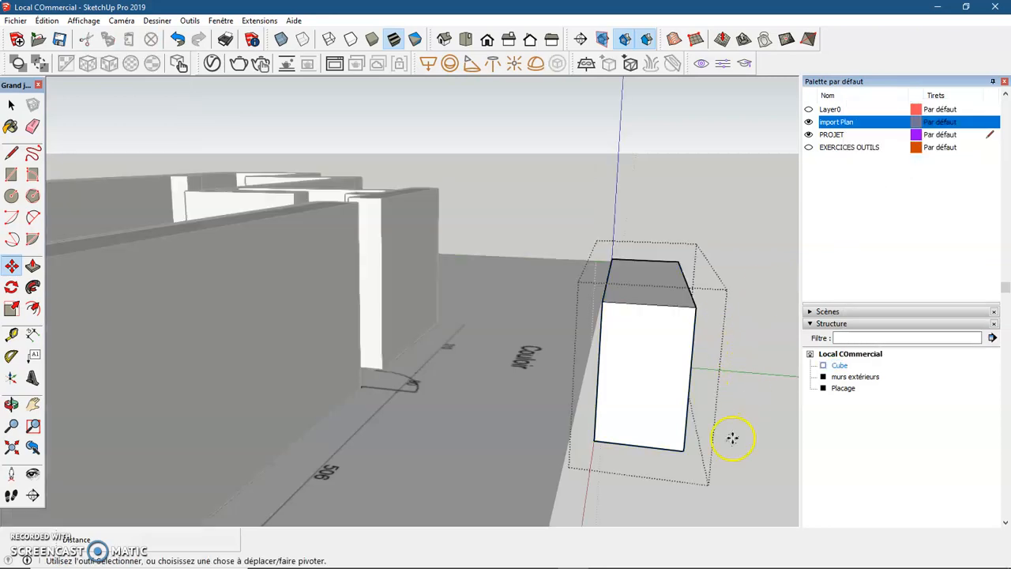
key(space)
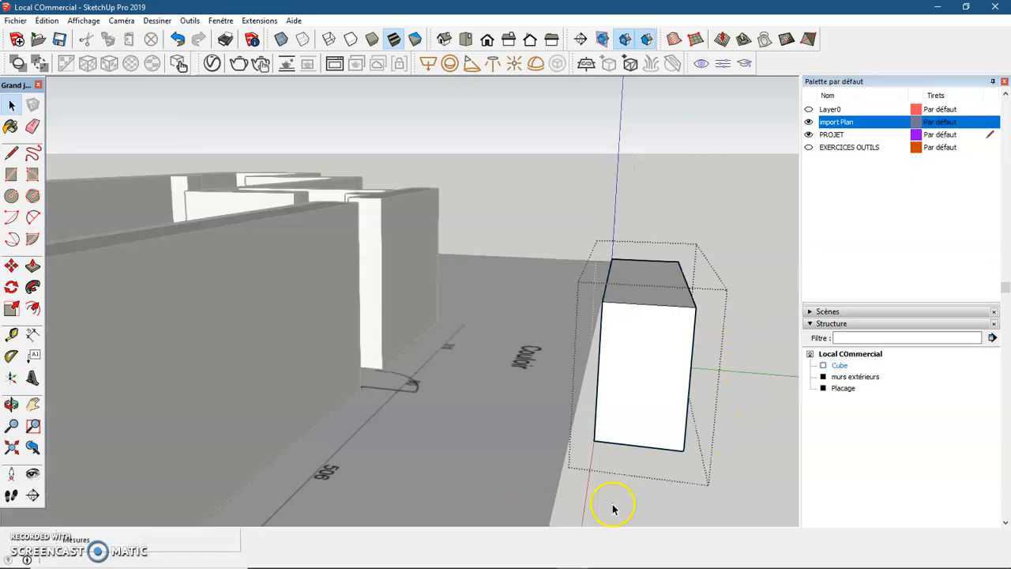
Step: Draw a vertical line about 157 cm long on the box's long outer side, splitting that face in two
middle_drag(614, 492, 490, 473)
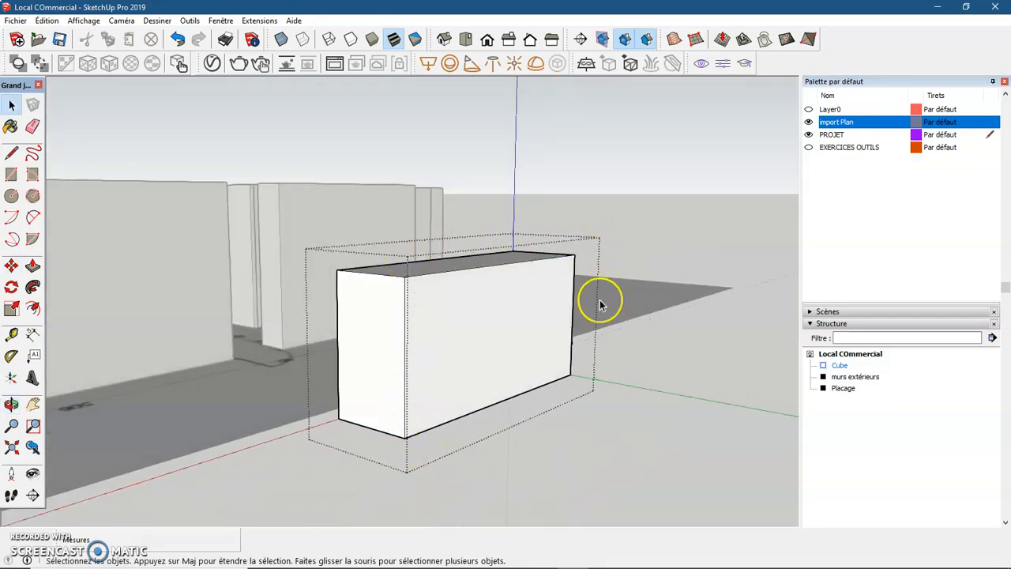
middle_drag(312, 453, 355, 469)
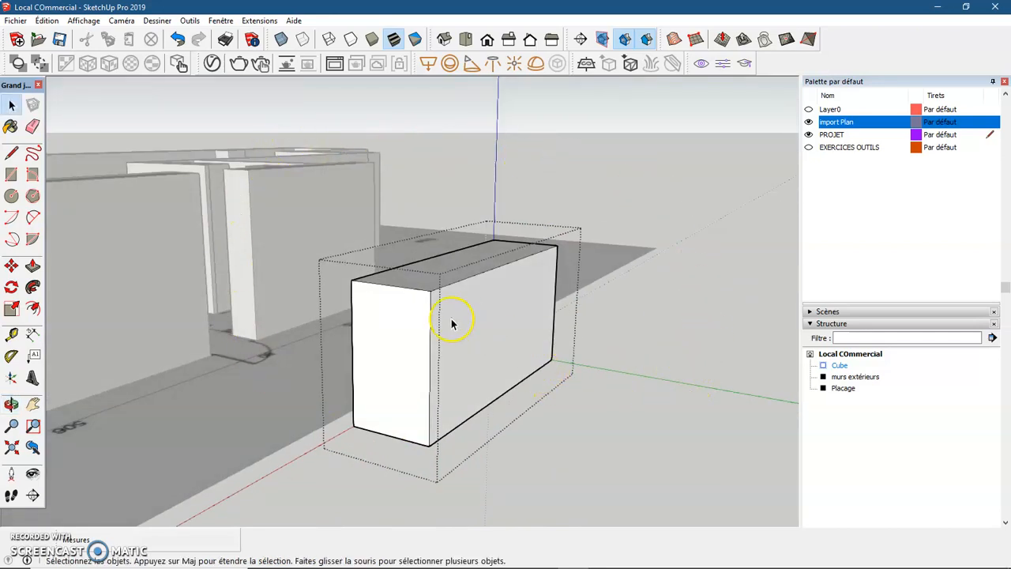
click(9, 155)
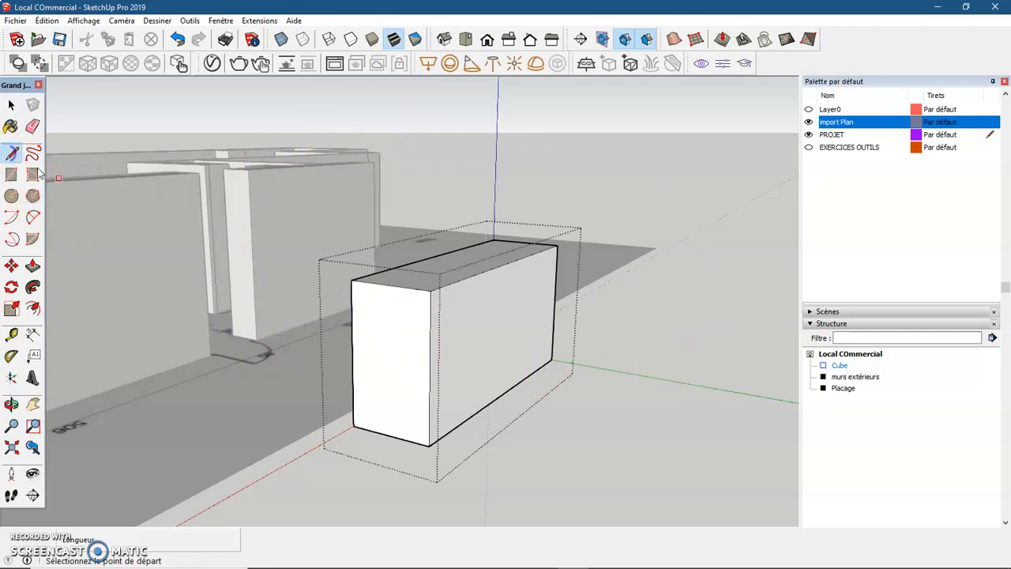
click(503, 263)
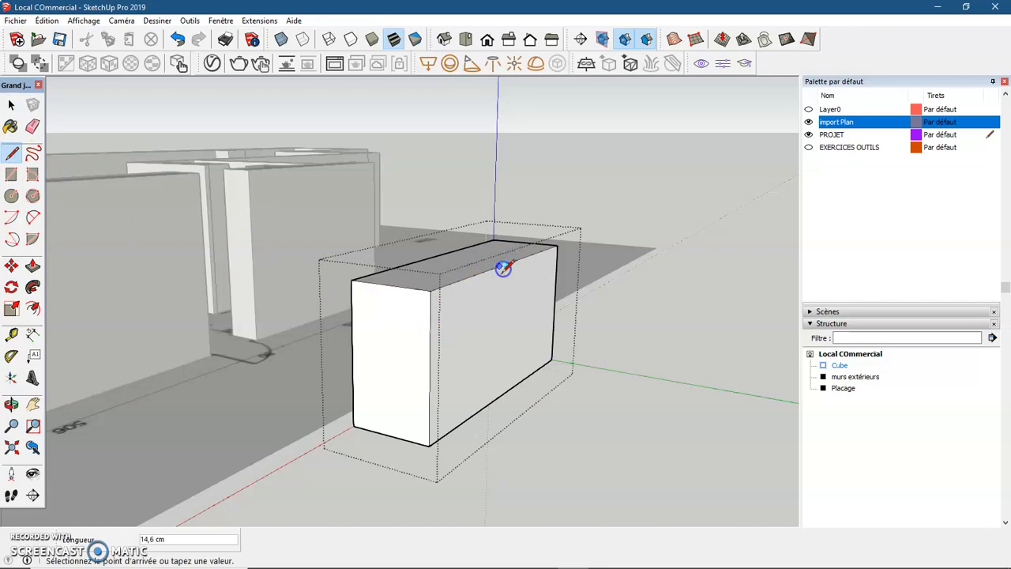
click(504, 393)
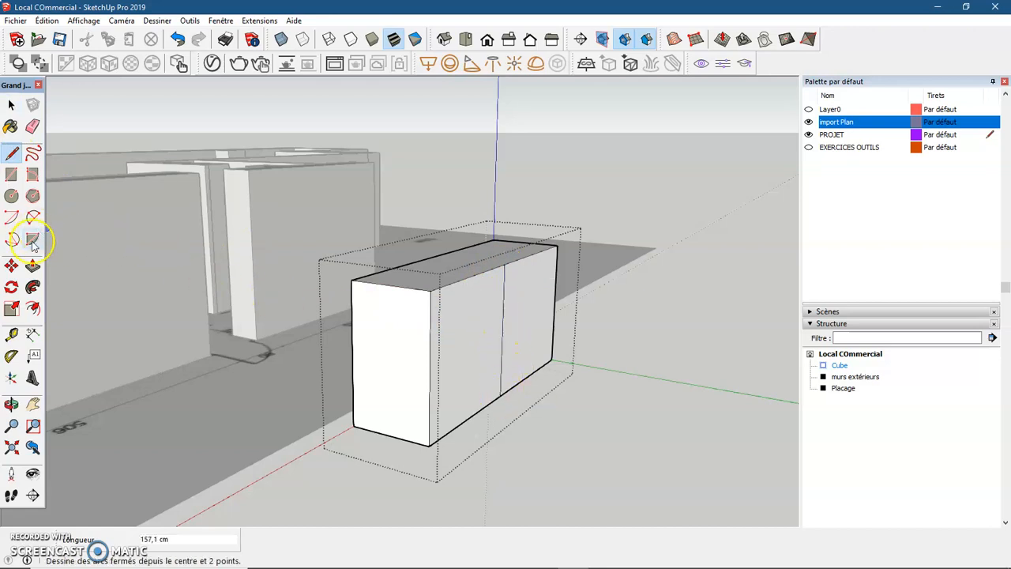
Step: Pull the larger part of the split side face outward about 80 cm and close the Cube group
click(32, 265)
drag(471, 369, 545, 369)
click(545, 369)
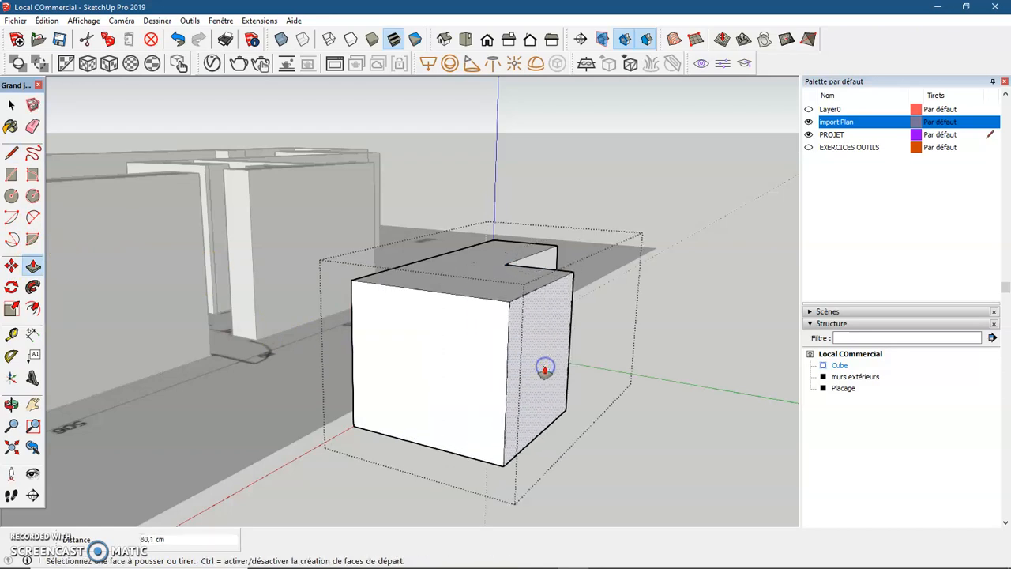
middle_drag(569, 384, 490, 410)
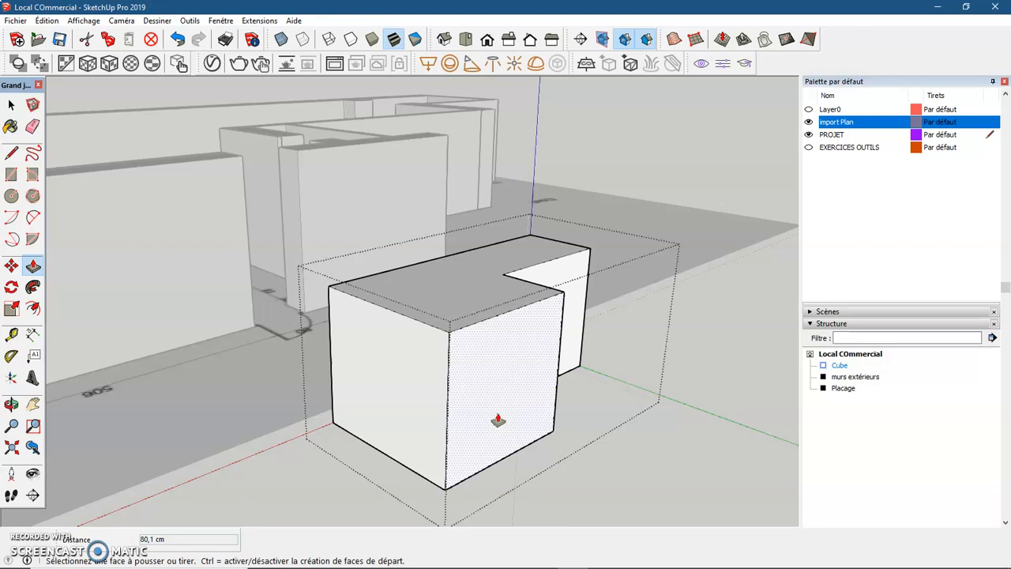
right_click(839, 366)
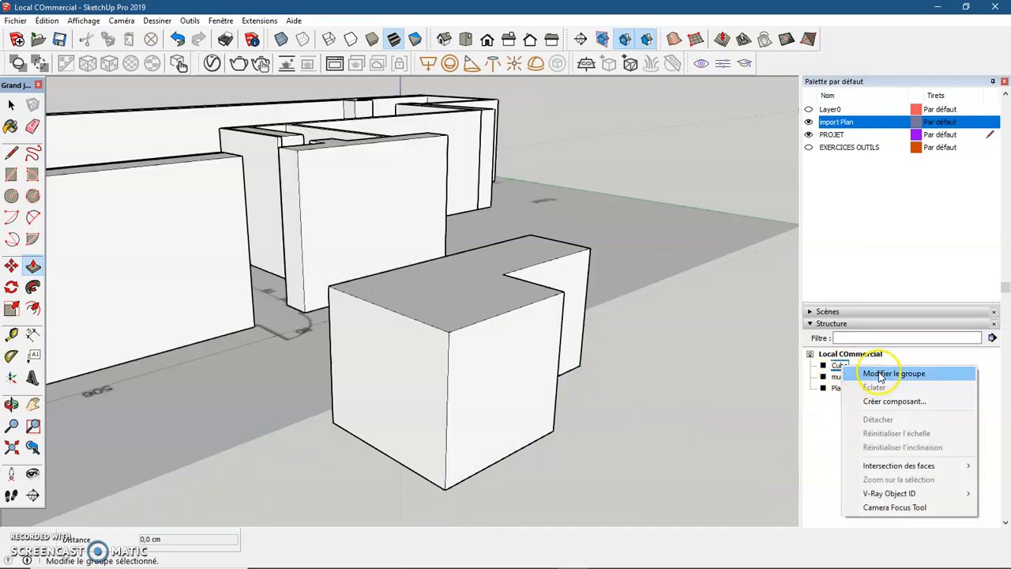
click(723, 400)
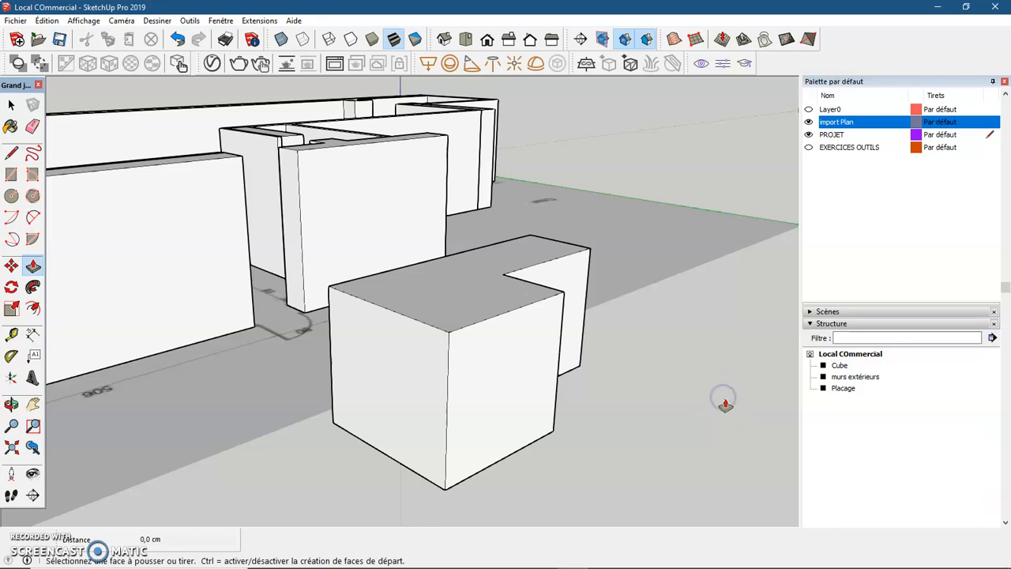
key(space)
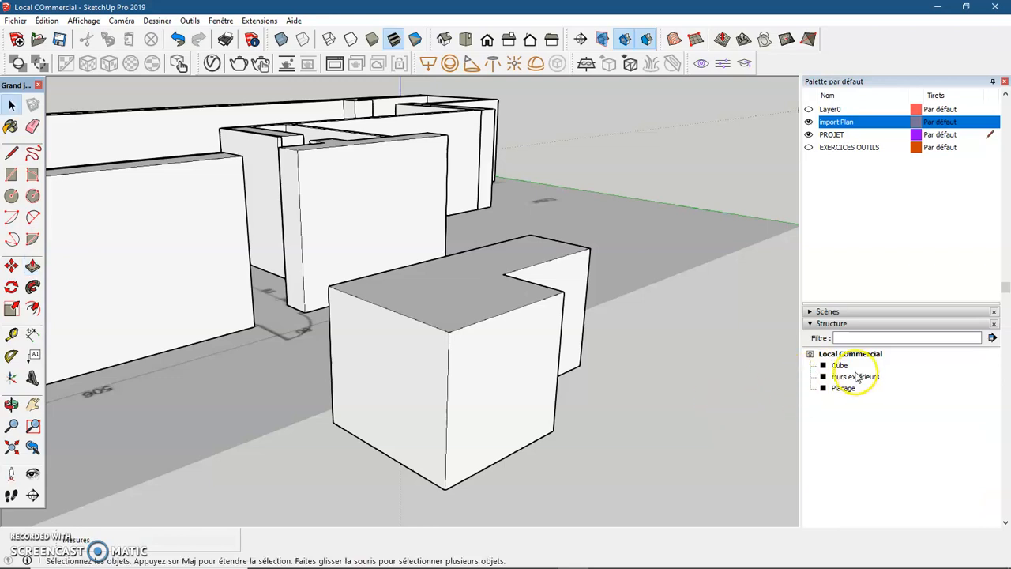
Step: Explode the Cube group from the model structure and clear the selection
click(840, 366)
right_click(840, 367)
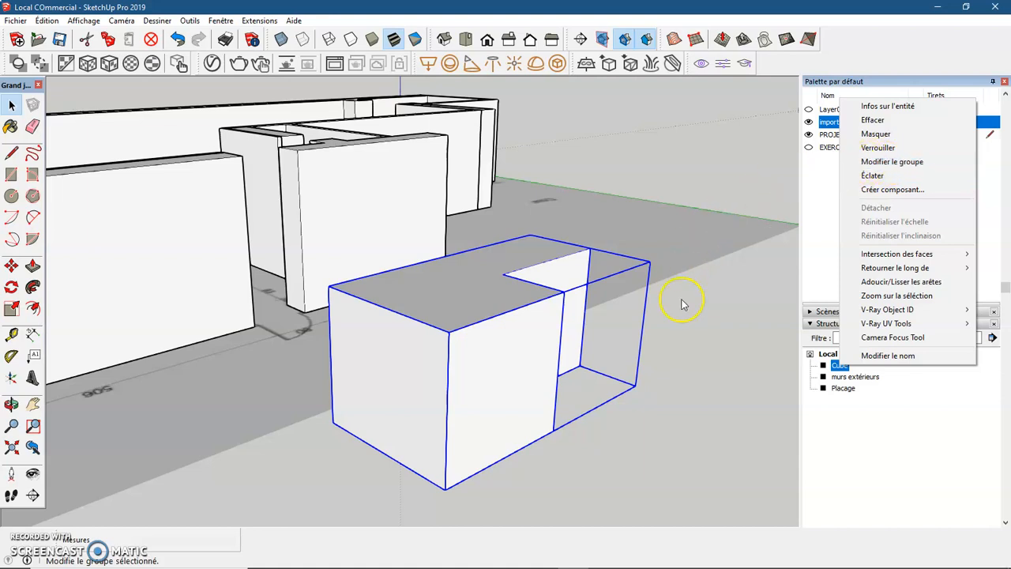
click(720, 391)
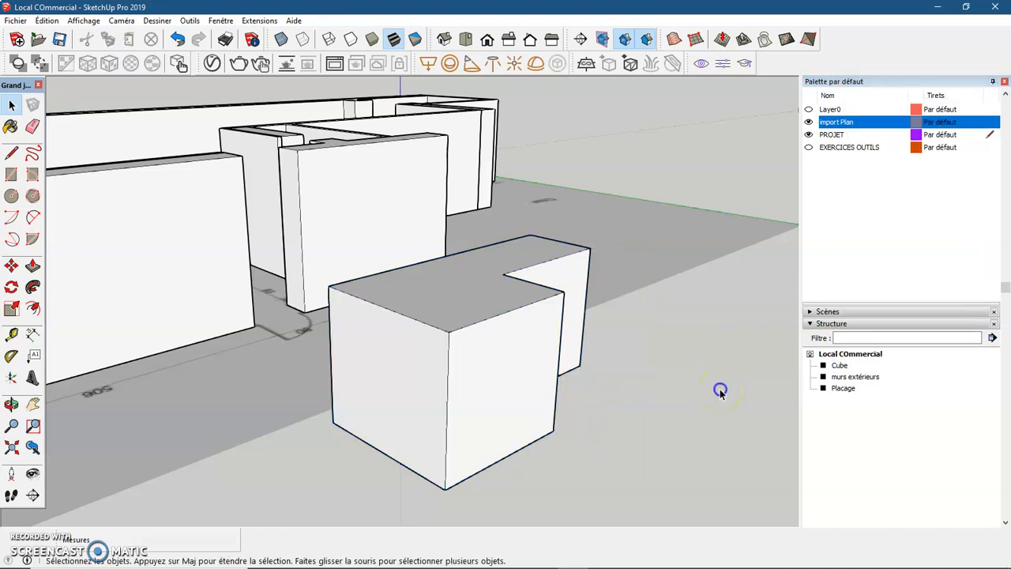
click(841, 365)
right_click(840, 365)
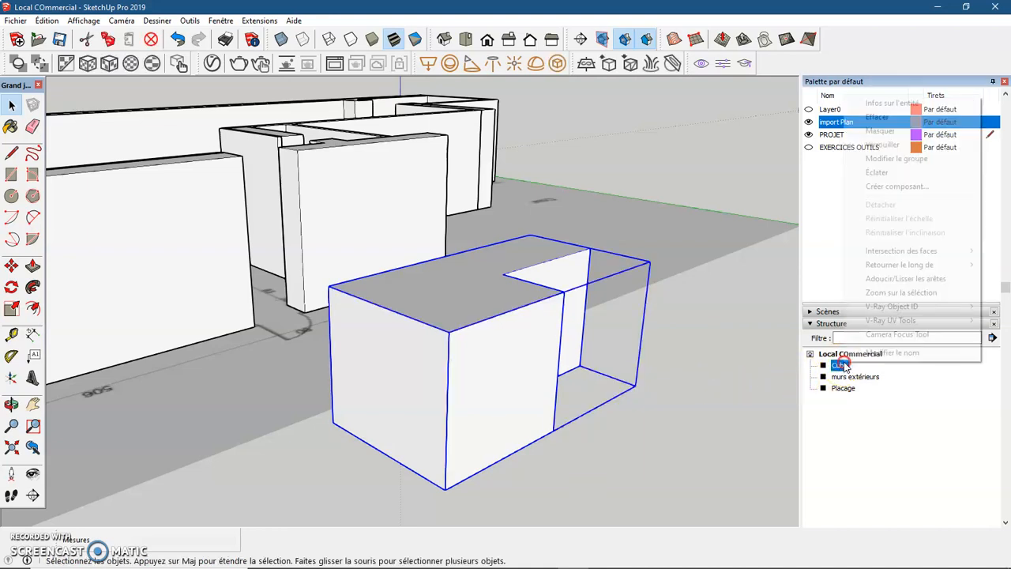
click(892, 174)
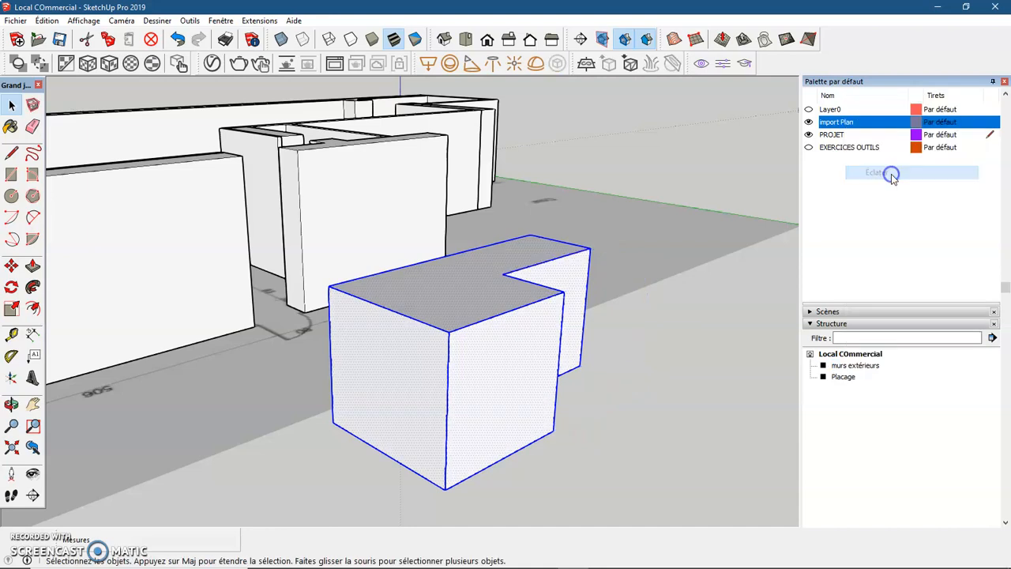
click(677, 364)
Step: Select individual faces and edges of the exploded box to check that they are separate, then deselect them
click(498, 361)
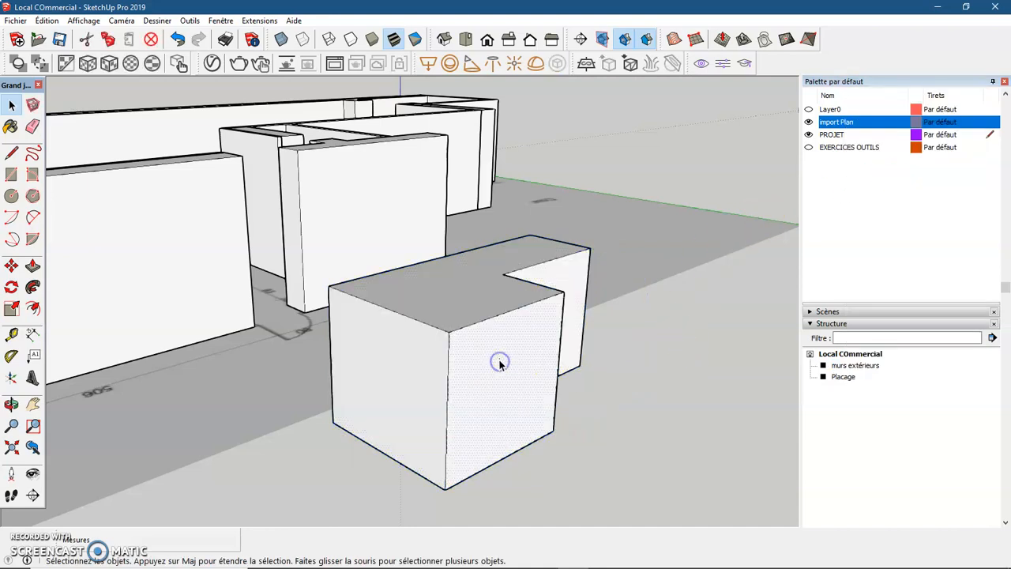
click(414, 357)
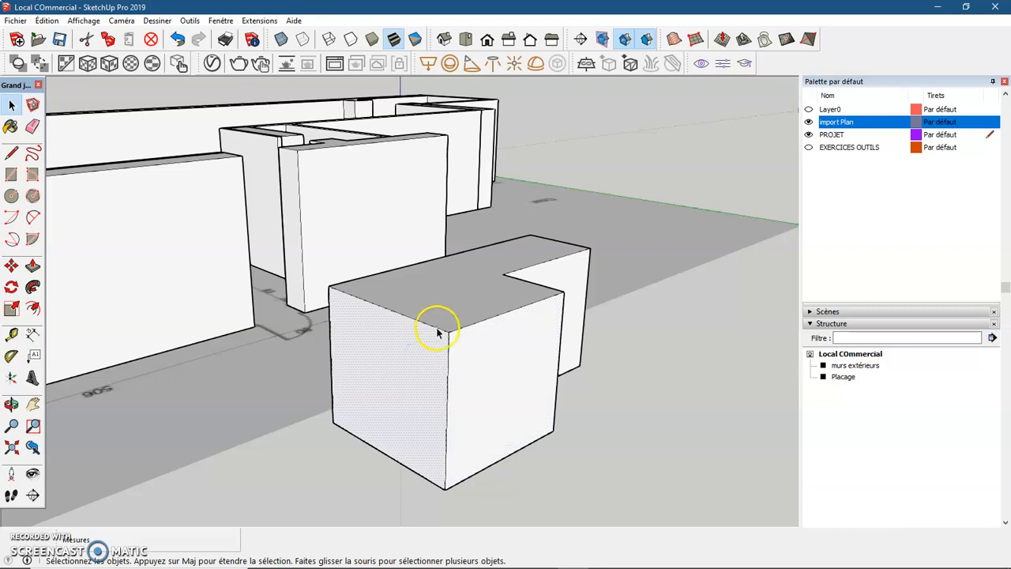
click(440, 327)
click(449, 351)
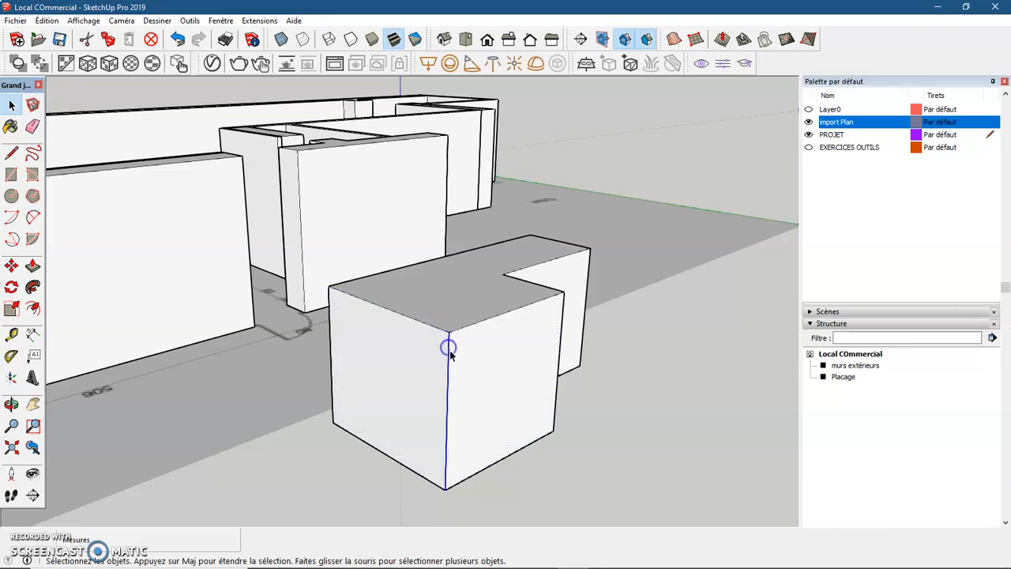
middle_drag(418, 470, 570, 493)
click(599, 421)
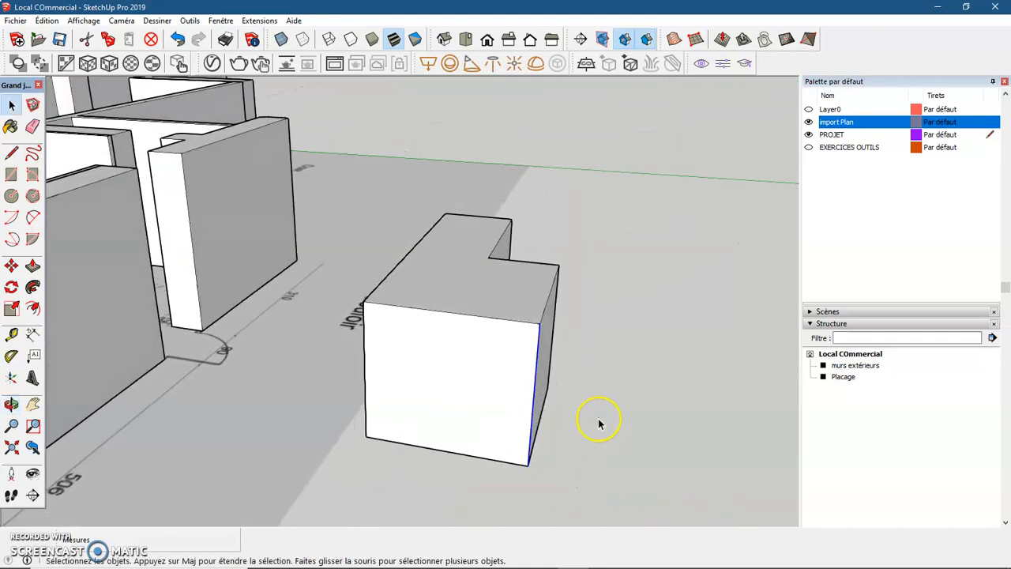
click(608, 392)
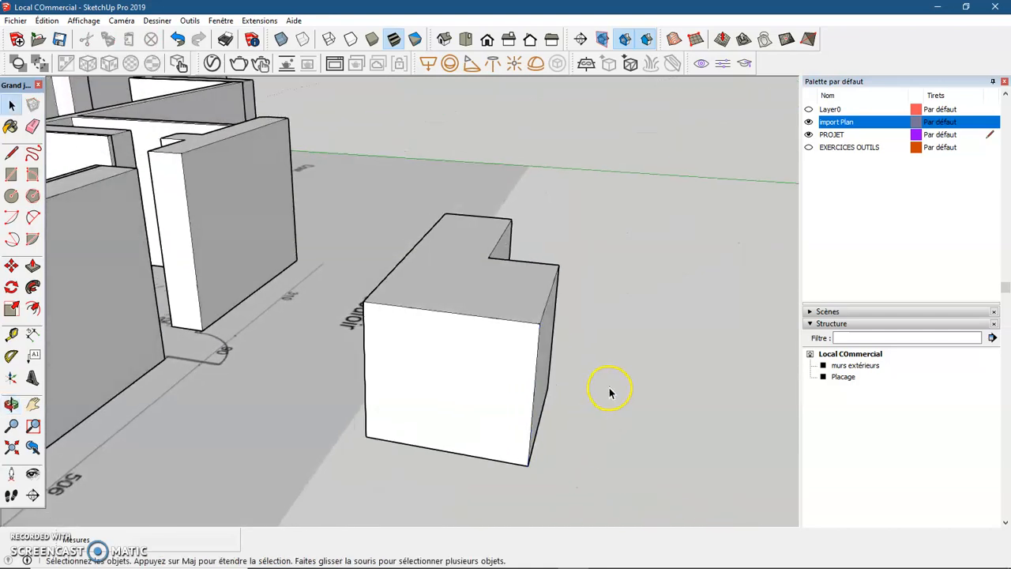
Step: Hide the Placage group from the model structure, reveal it again and deselect it
scroll(609, 391, down, 6)
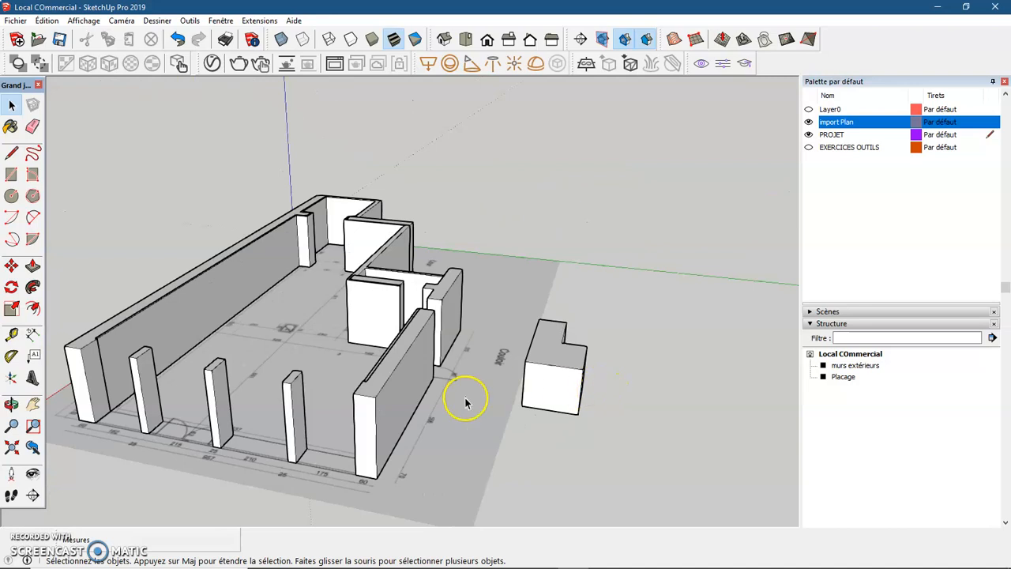
middle_drag(465, 403, 474, 427)
scroll(138, 356, up, 3)
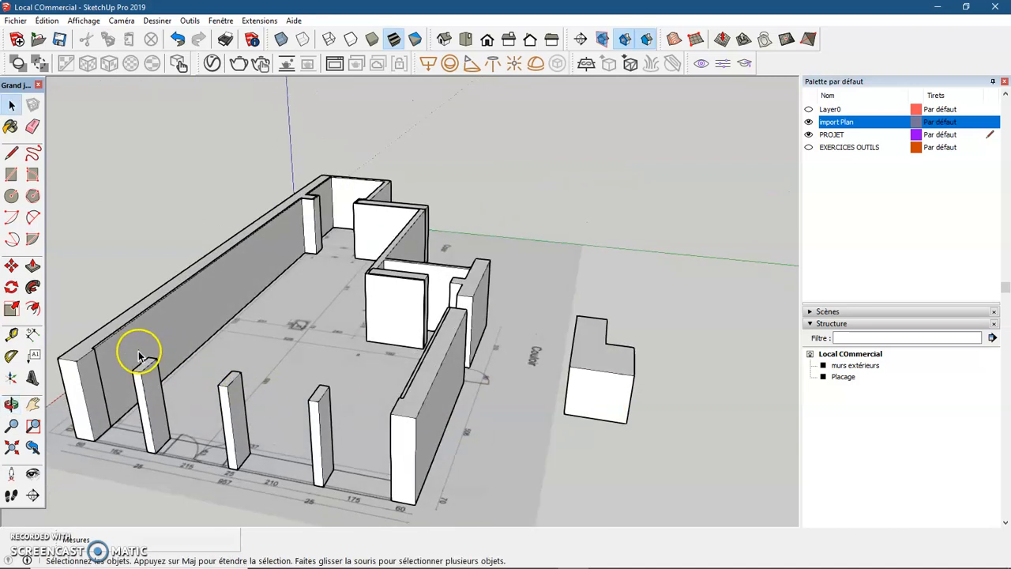
scroll(138, 356, up, 2)
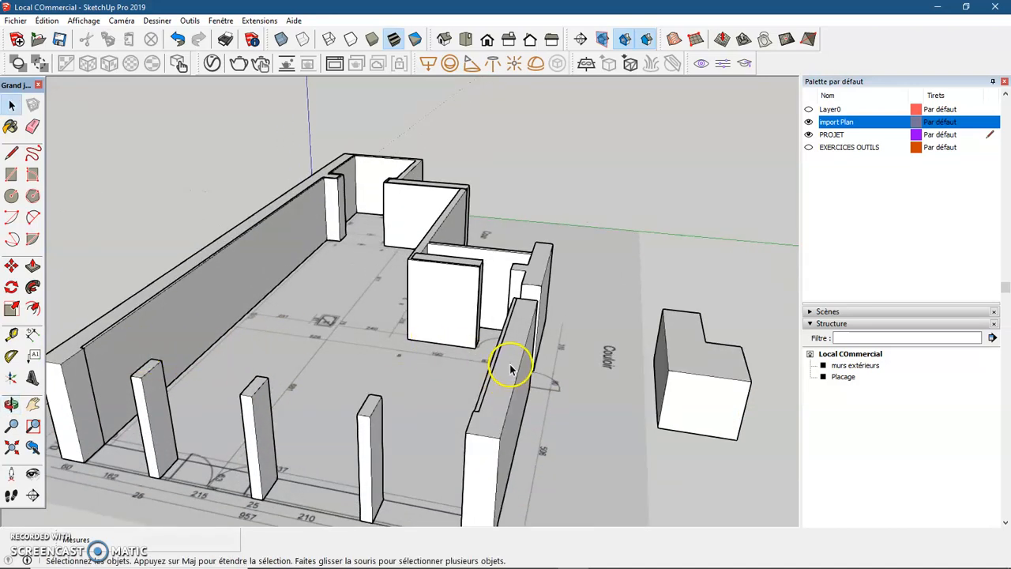
click(843, 377)
right_click(846, 381)
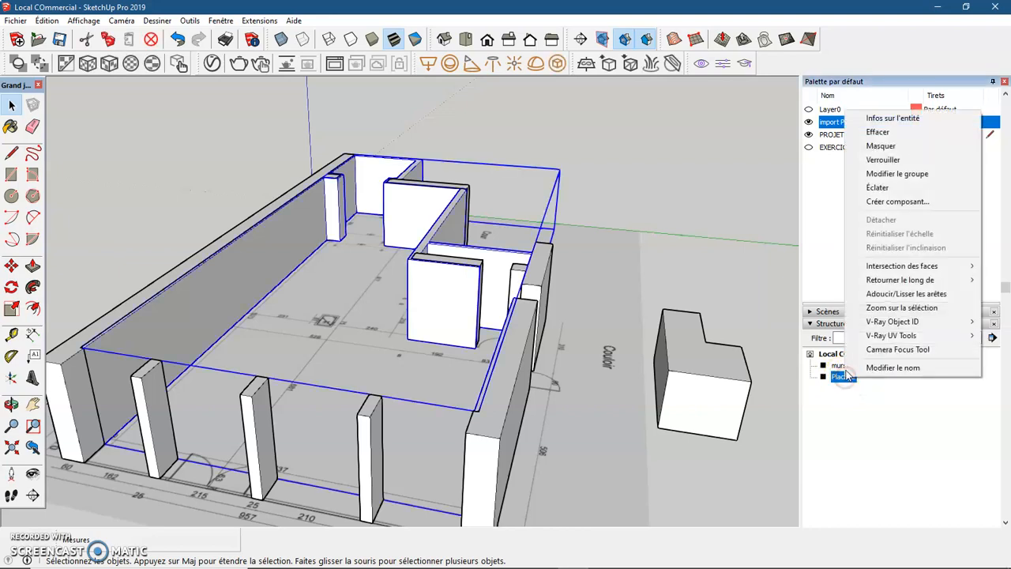
click(899, 148)
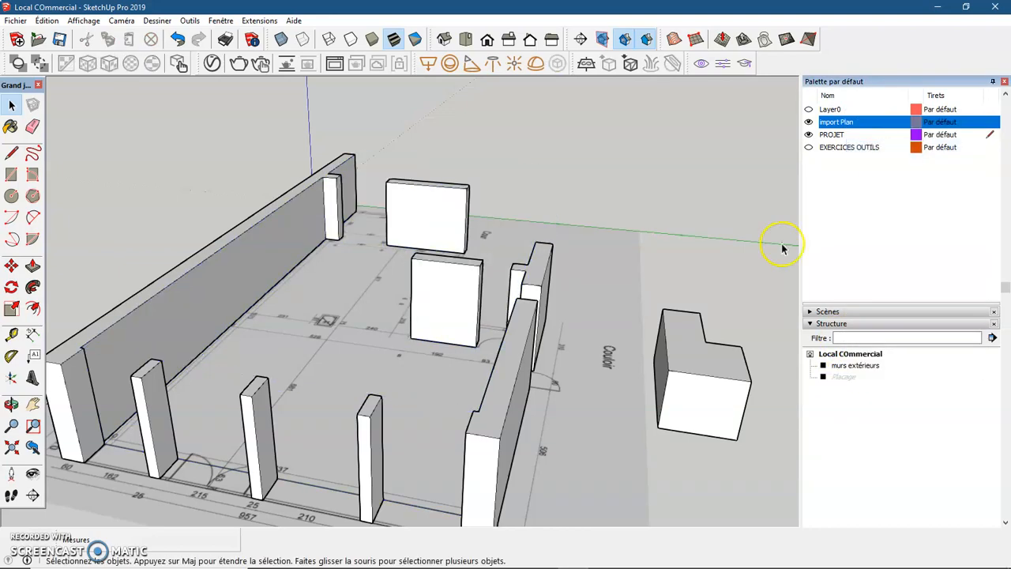
middle_drag(384, 343, 403, 400)
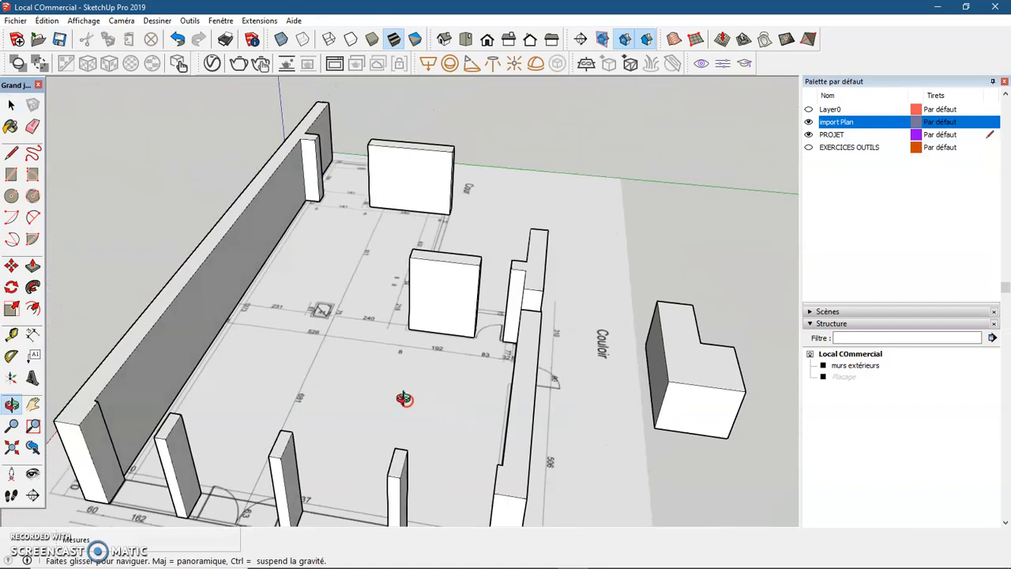
click(842, 377)
right_click(844, 377)
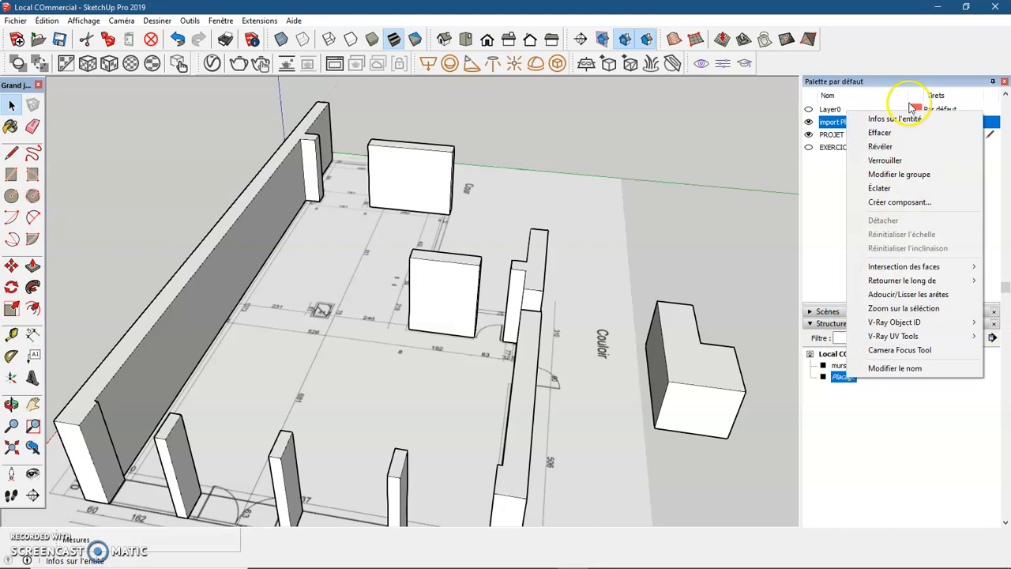
click(903, 149)
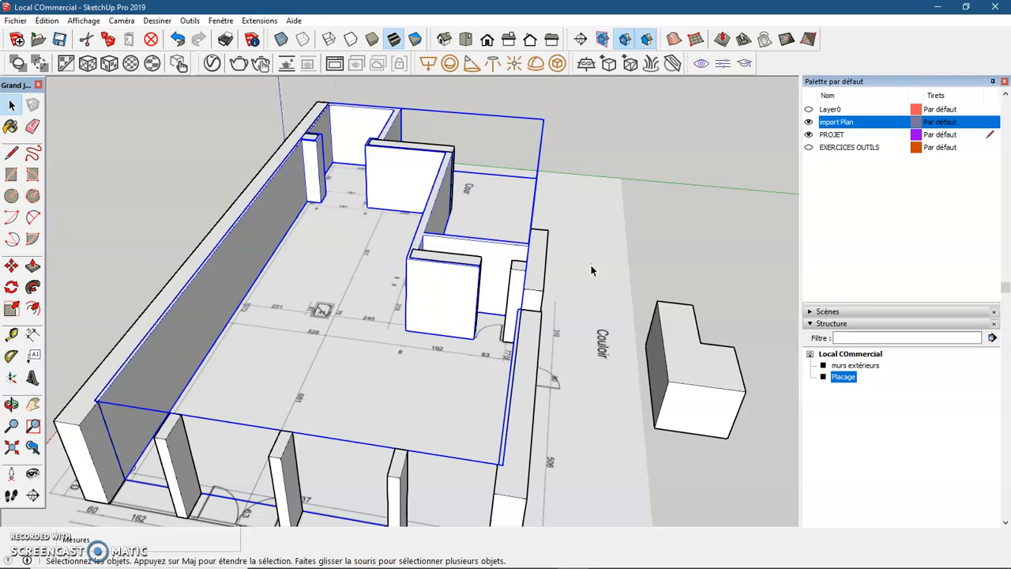
click(705, 378)
Step: Draw a ground rectangle about 187 by 75 cm, starting from the near bottom corner of the exploded L-shaped box
middle_drag(705, 377, 592, 386)
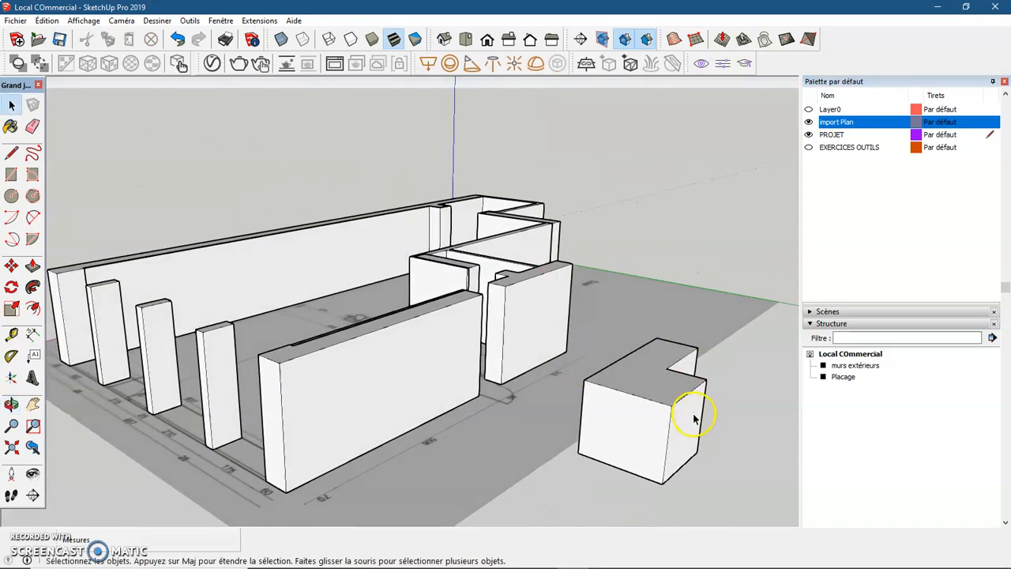
scroll(694, 419, down, 1)
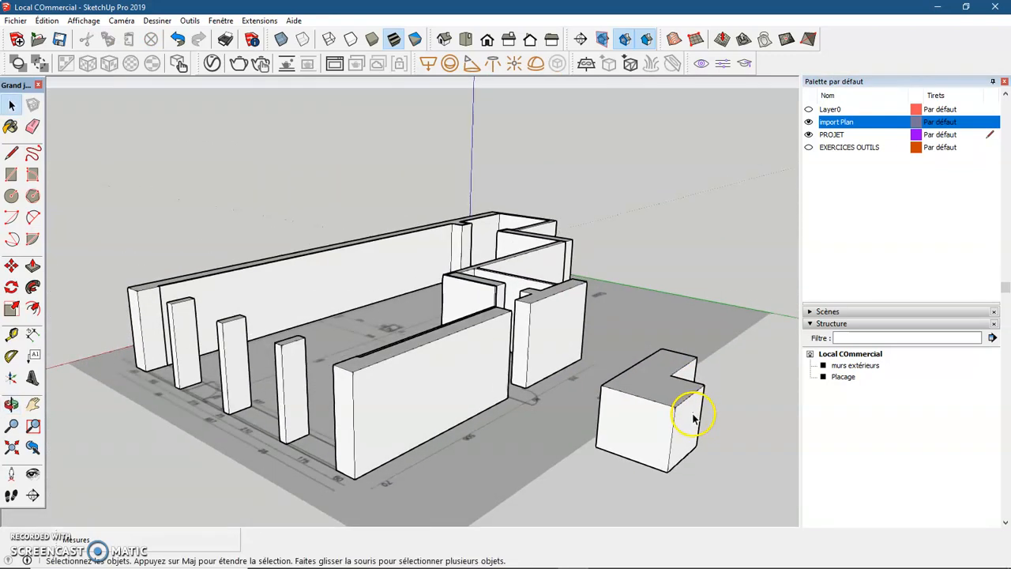
click(11, 174)
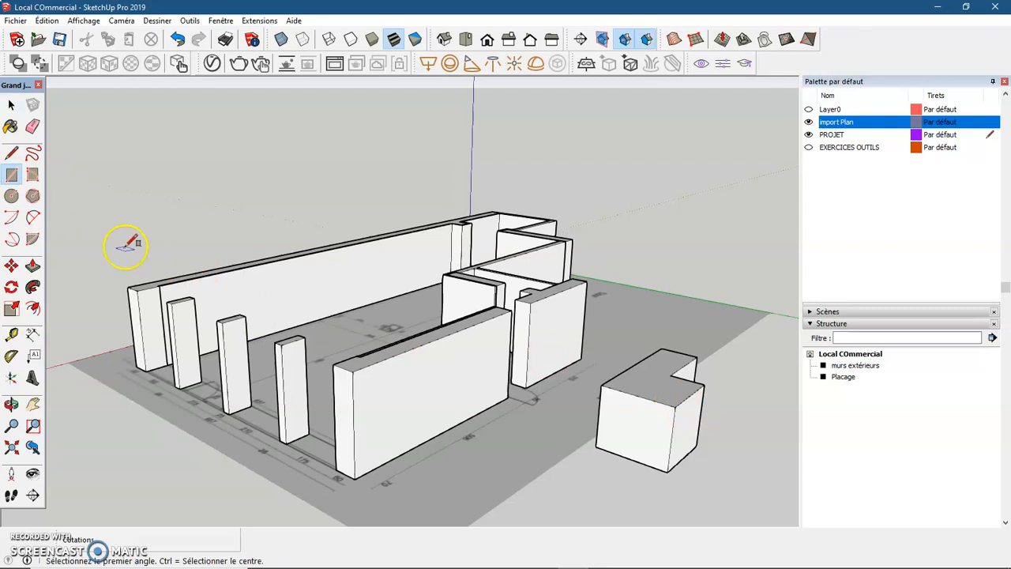
click(668, 473)
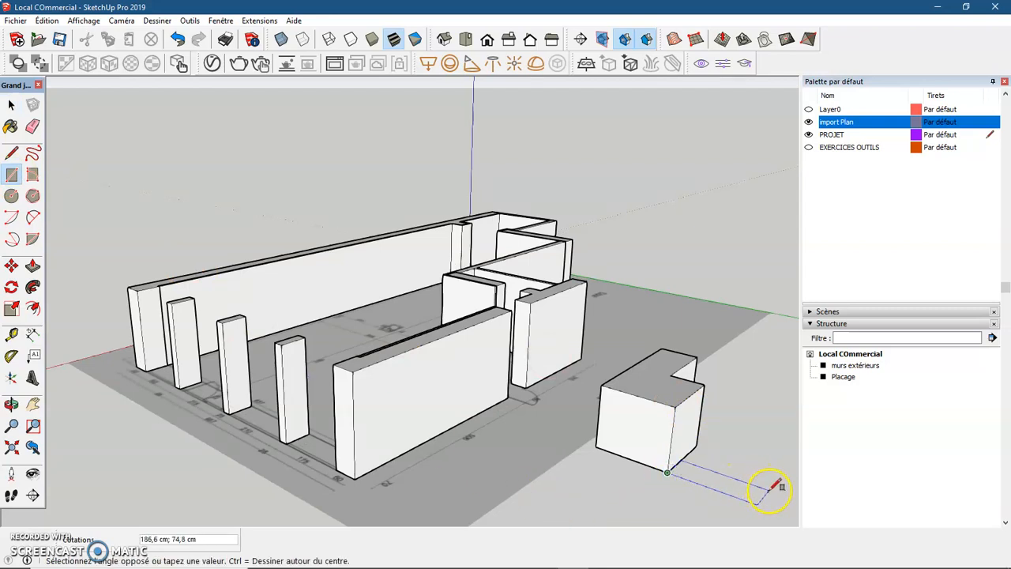
click(766, 496)
Step: Pull the new rectangle beside the L-shaped box up about 86 cm
click(33, 265)
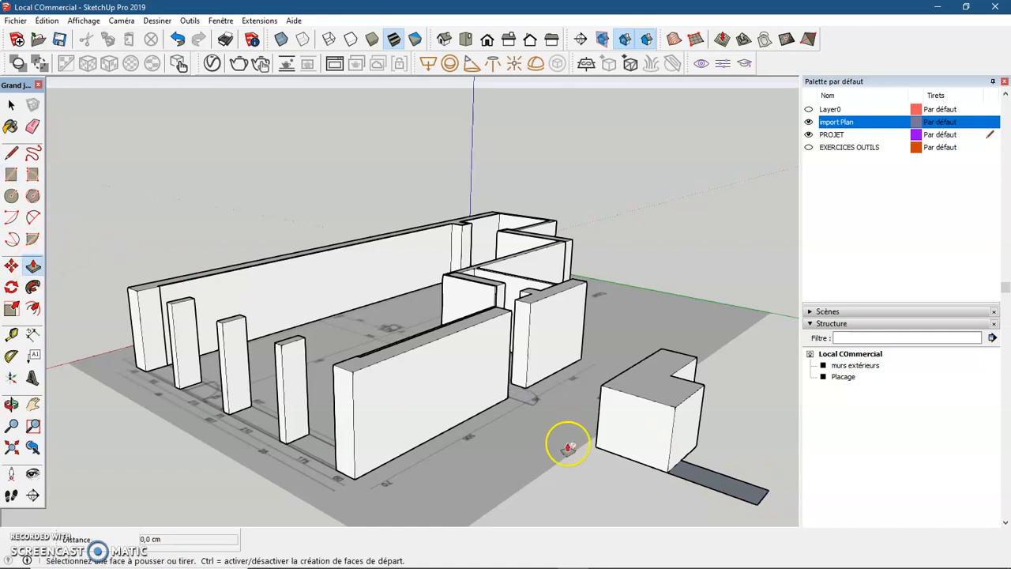
click(721, 490)
click(722, 441)
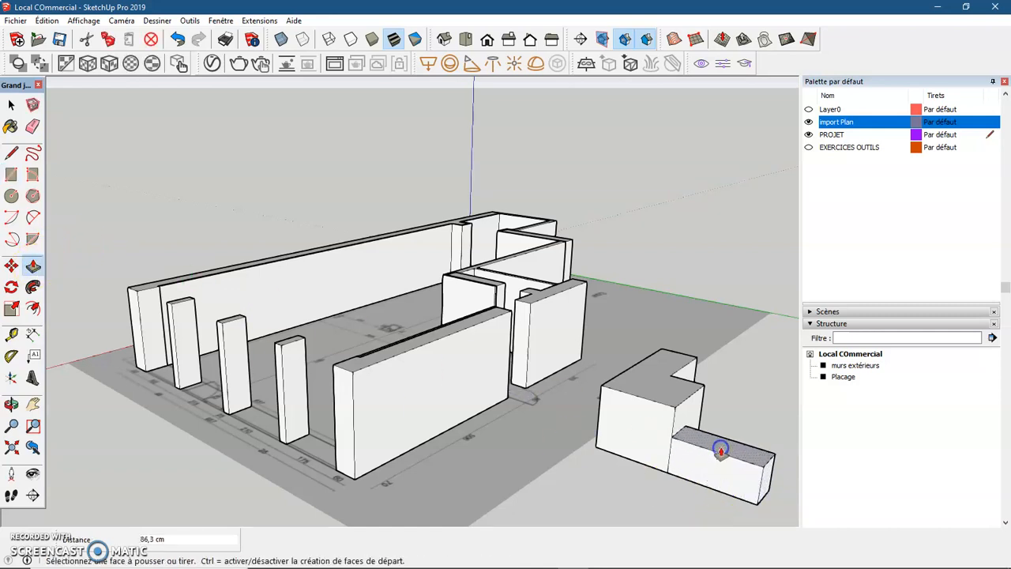
key(space)
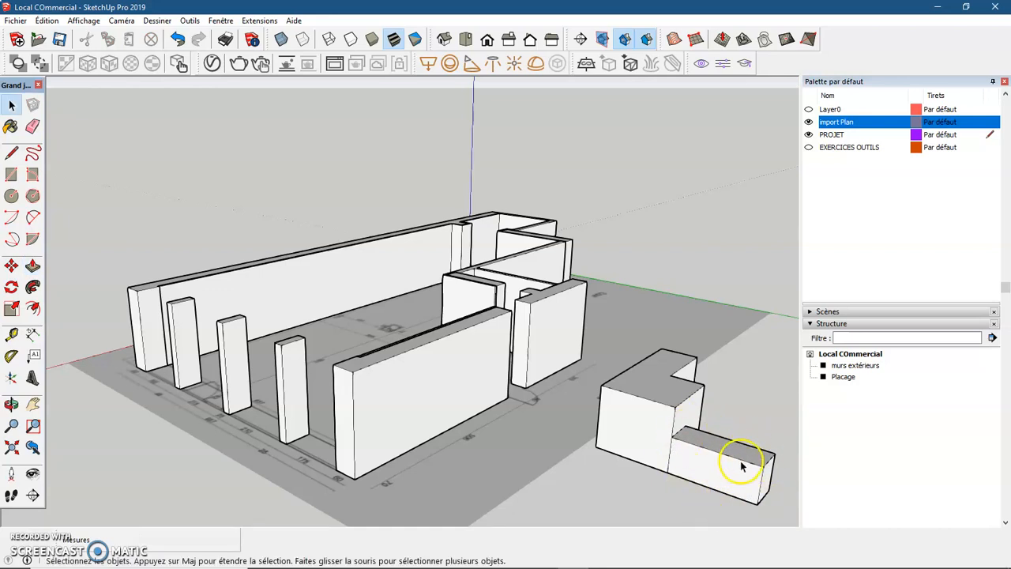
middle_drag(747, 470, 763, 508)
scroll(767, 509, up, 4)
scroll(772, 512, up, 2)
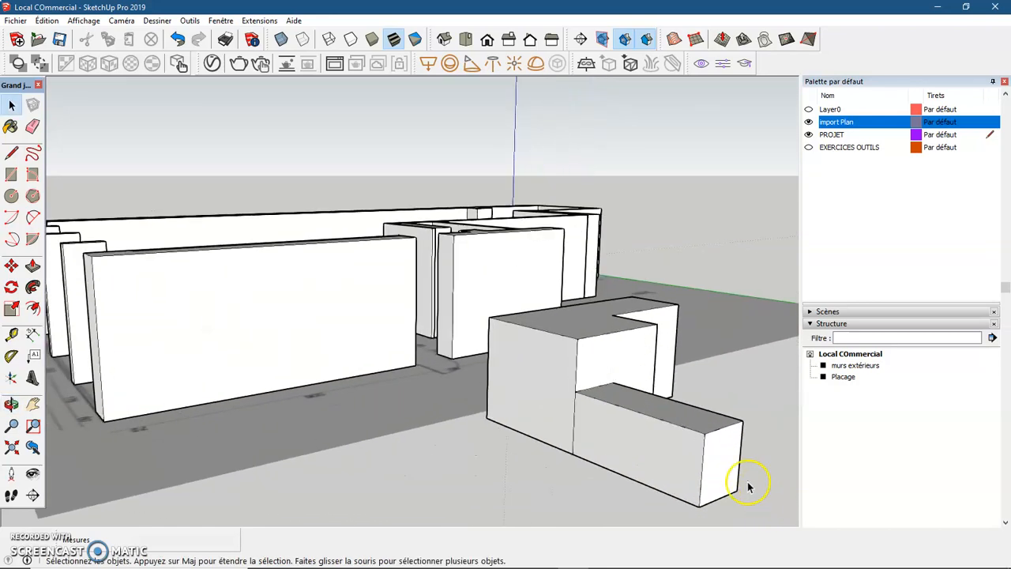
Step: Select only the faces and edges of the low added box, removing the L-shaped box's geometry from the selection
drag(778, 513, 593, 406)
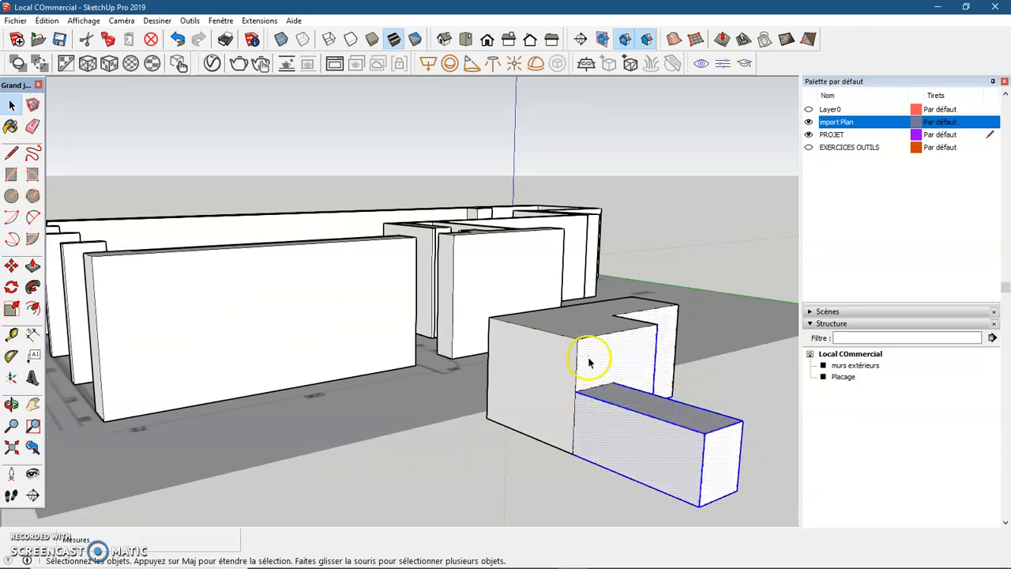
middle_drag(519, 451, 625, 472)
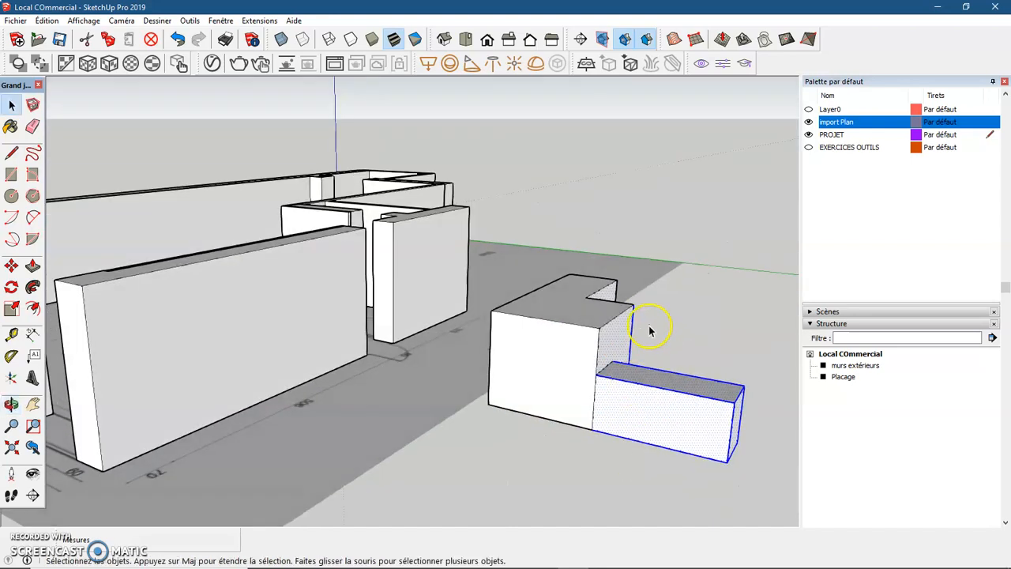
click(648, 336)
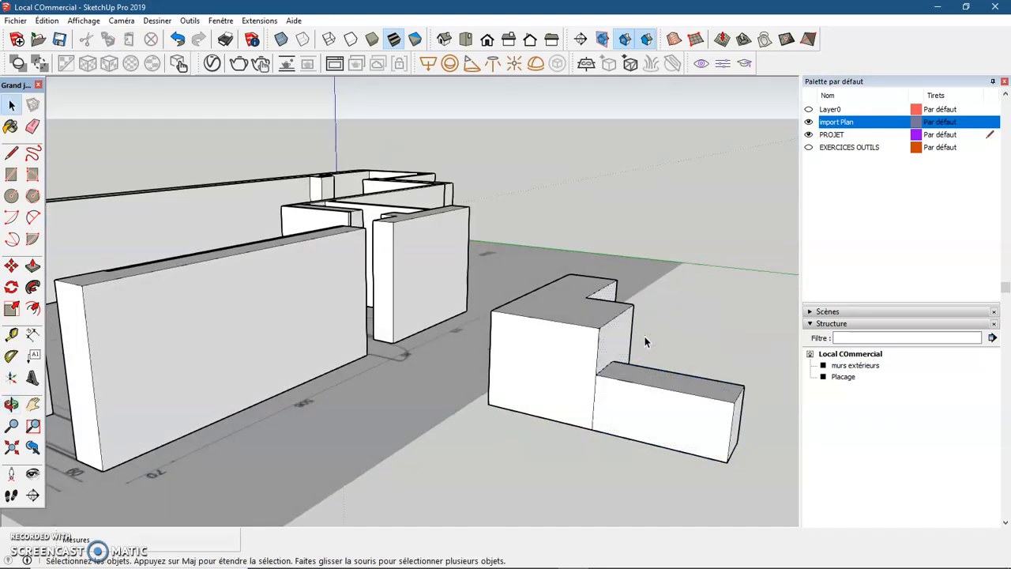
drag(641, 343, 775, 482)
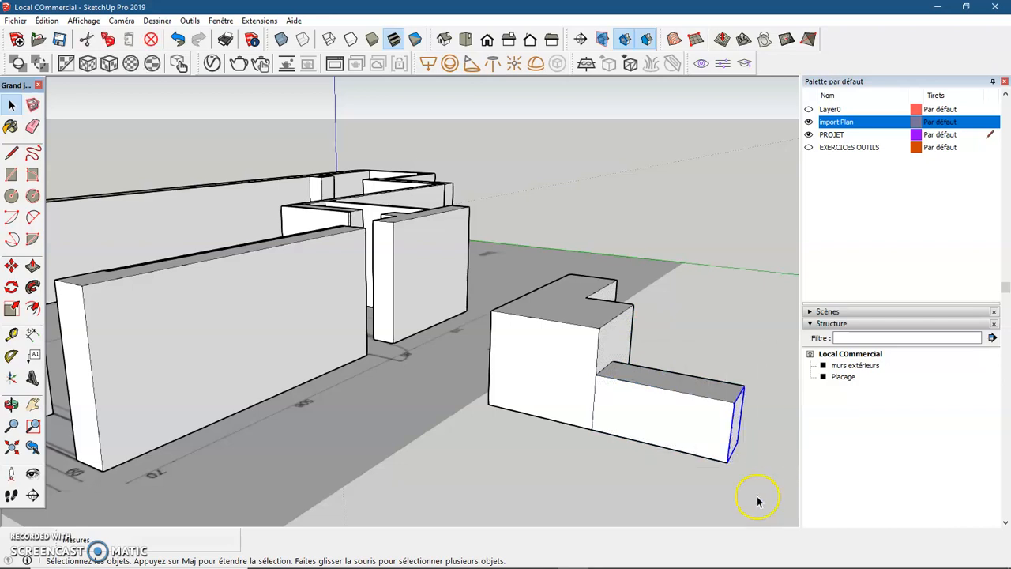
drag(576, 309, 767, 473)
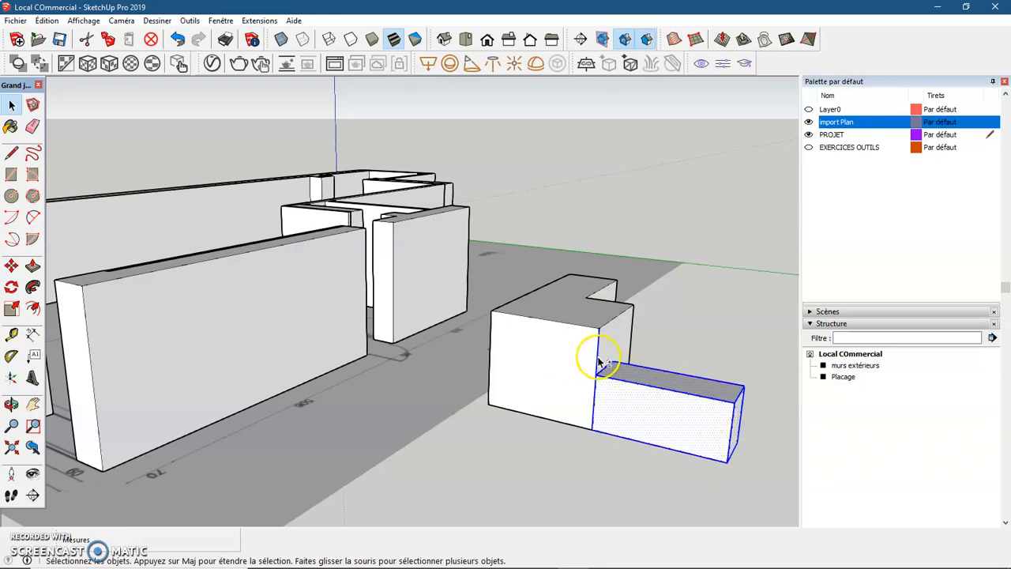
middle_drag(743, 453, 440, 406)
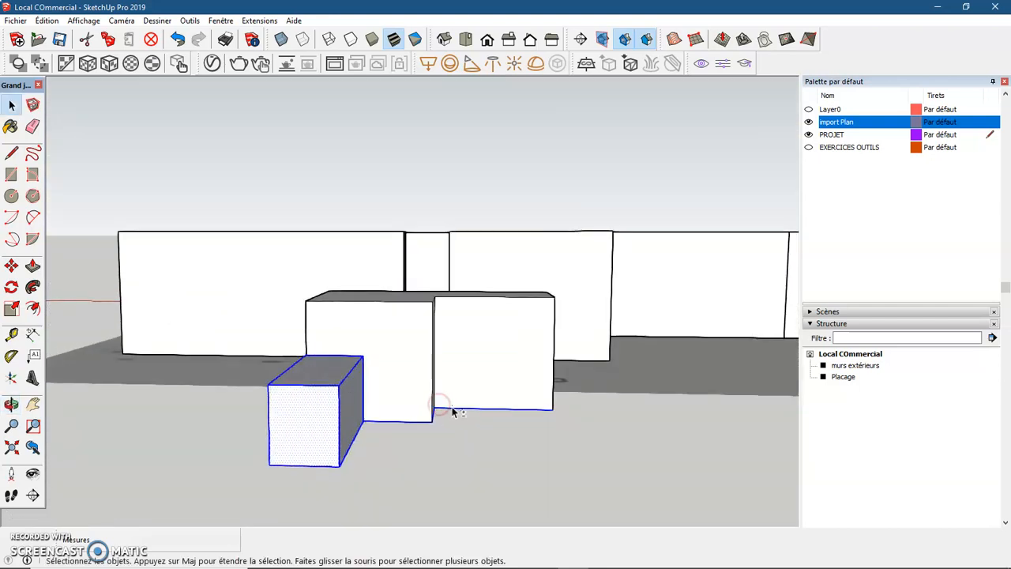
shift+click(423, 418)
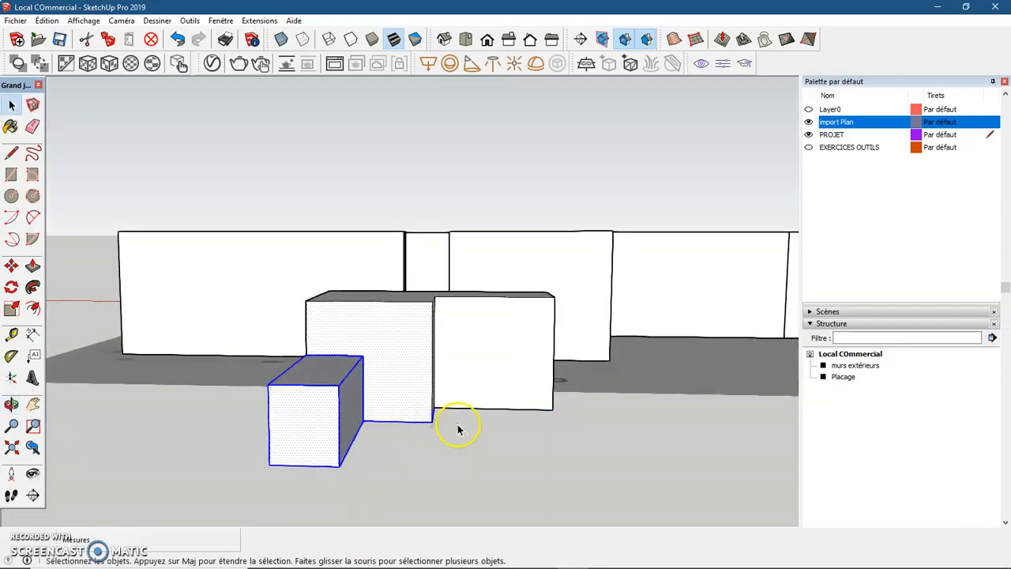
middle_drag(458, 429, 375, 431)
shift+click(395, 395)
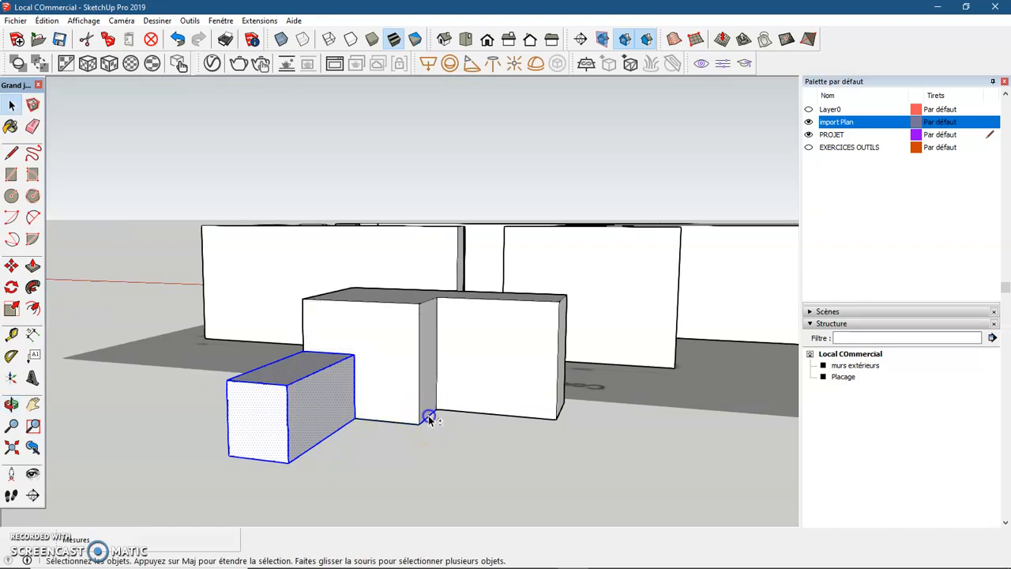
middle_drag(355, 435, 332, 361)
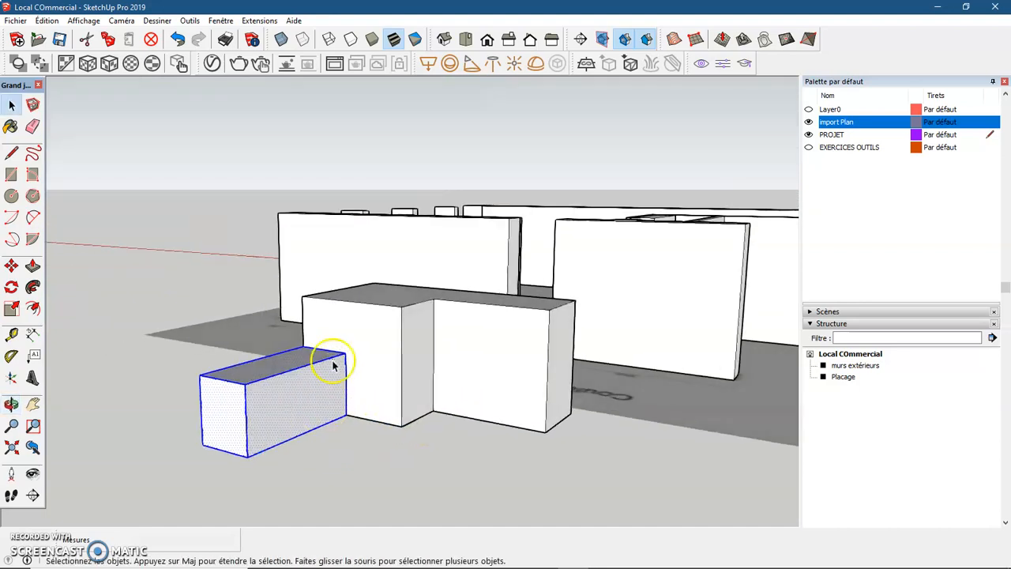
Step: Try to move the selected low box about 77 cm along the red axis, then cancel the move and deselect everything
click(12, 266)
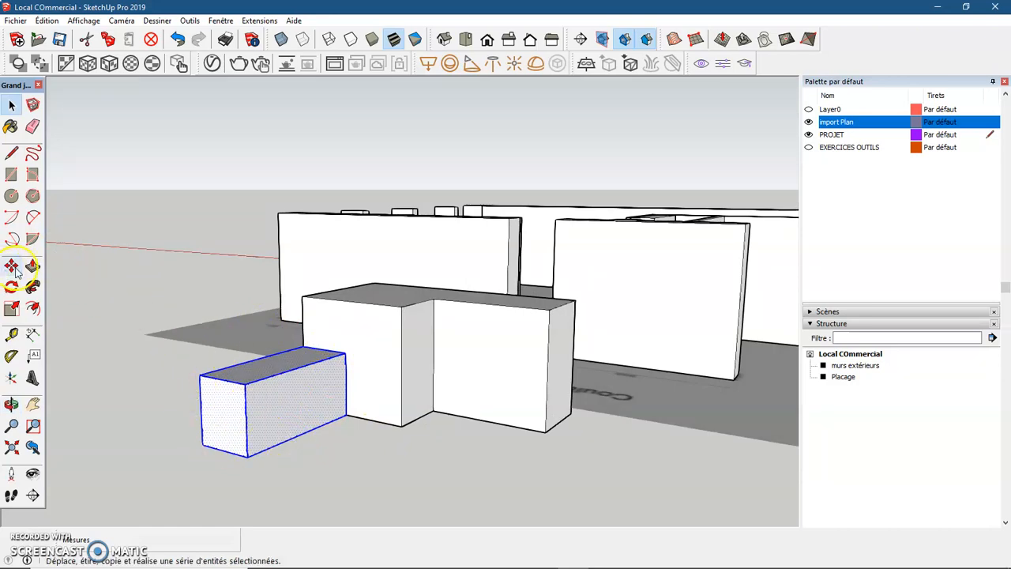
click(11, 266)
click(245, 455)
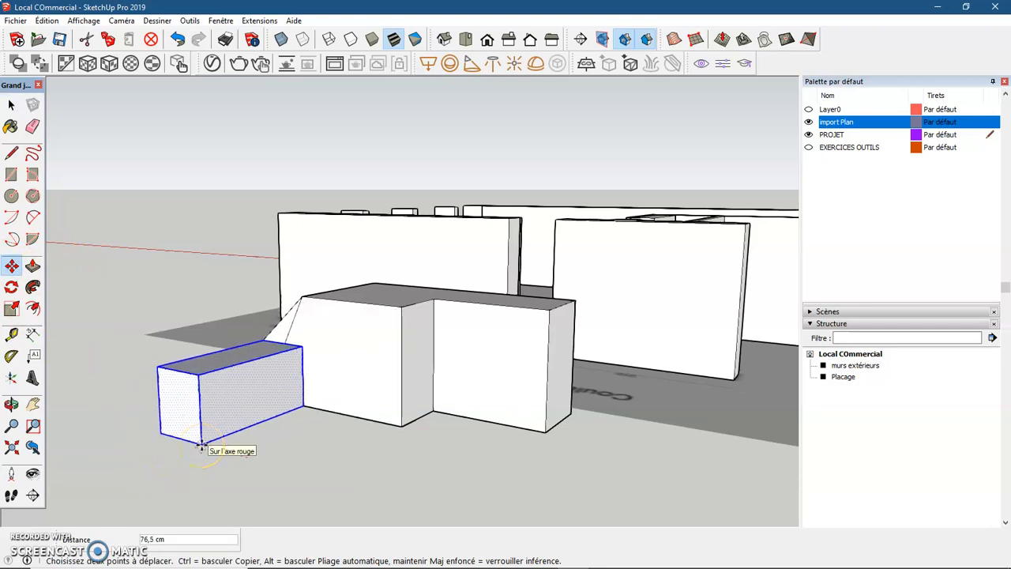
key(Escape)
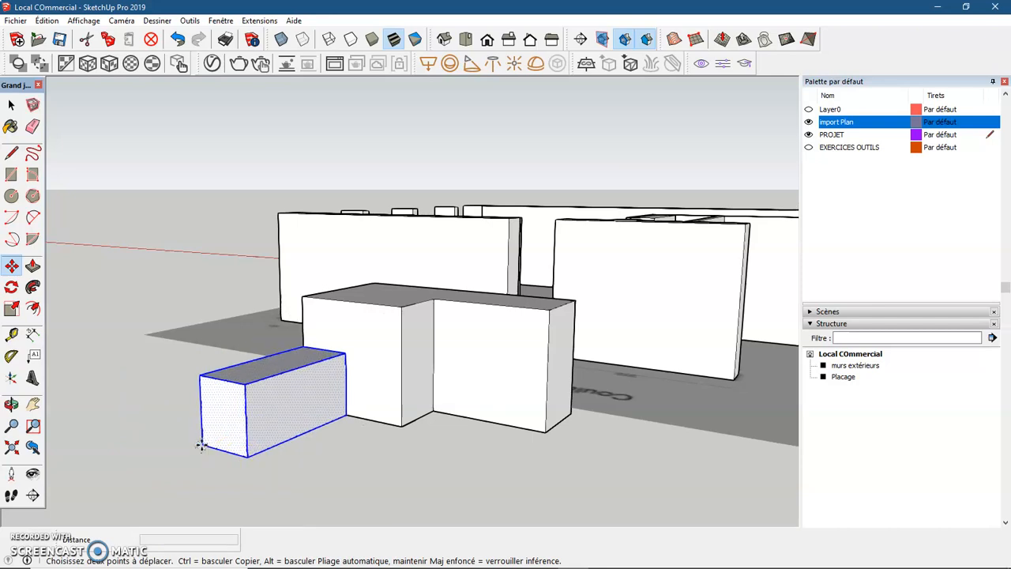
key(space)
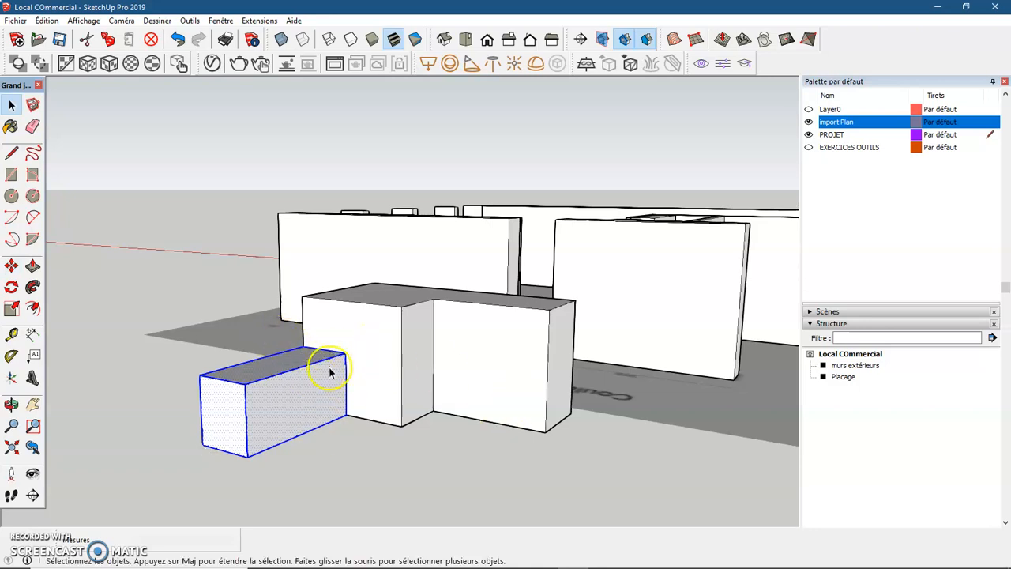
click(315, 455)
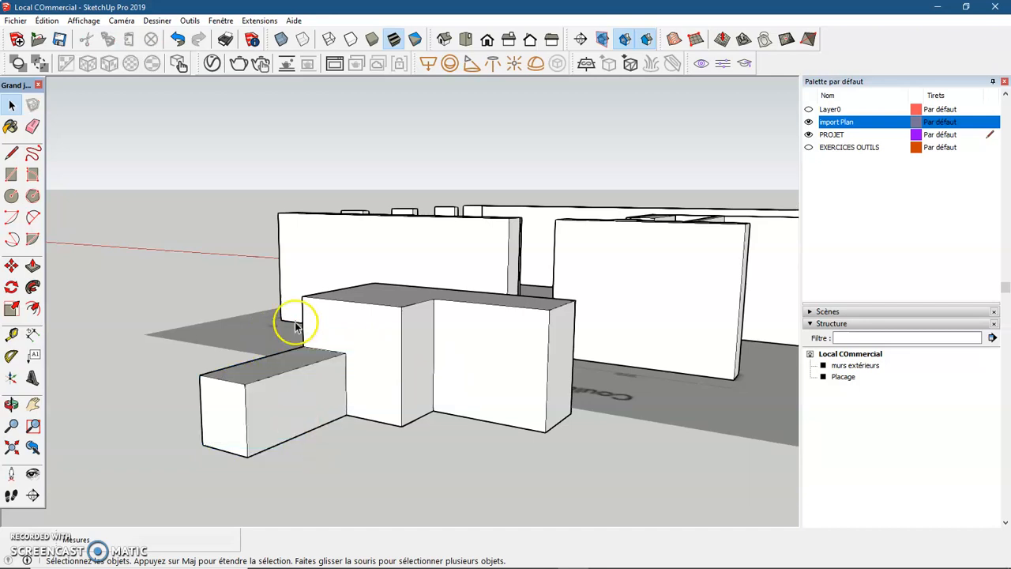
Step: Undo the low box's extrusion and its base rectangle
click(177, 39)
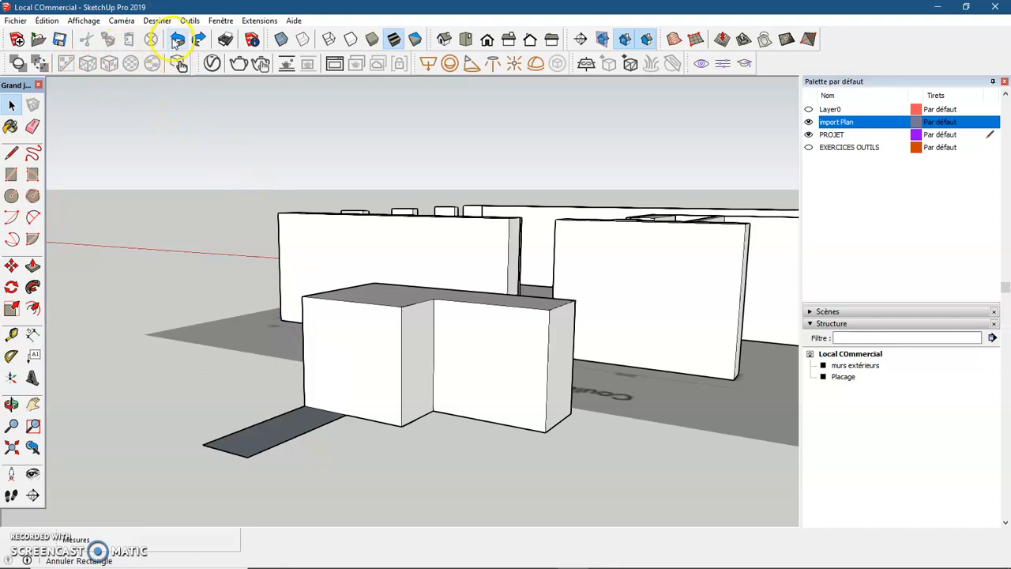
click(178, 39)
Step: Group all the geometry of the L-shaped box, name the group Cube in the model structure and deselect it
middle_drag(167, 265, 650, 357)
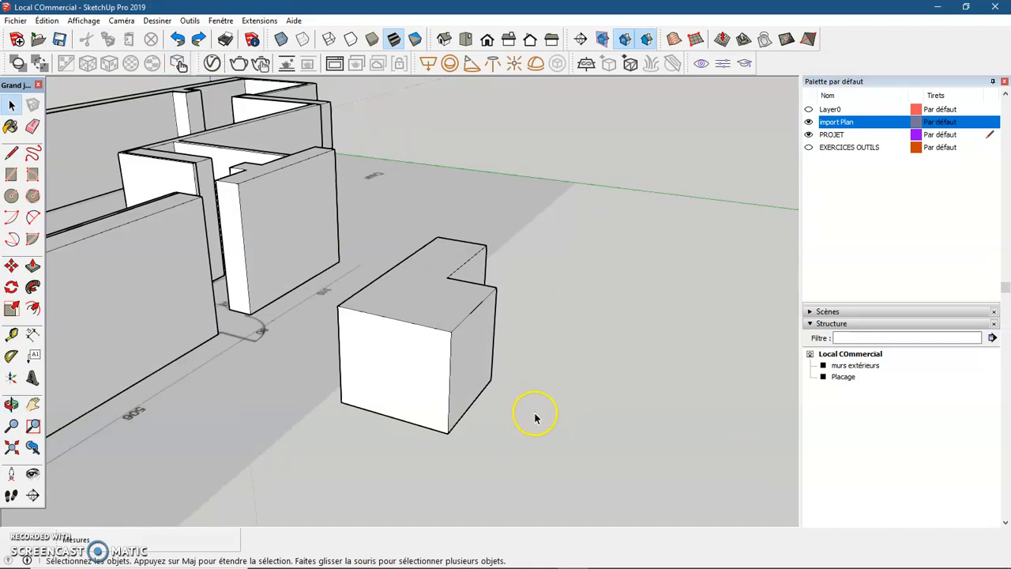
middle_drag(368, 439, 548, 465)
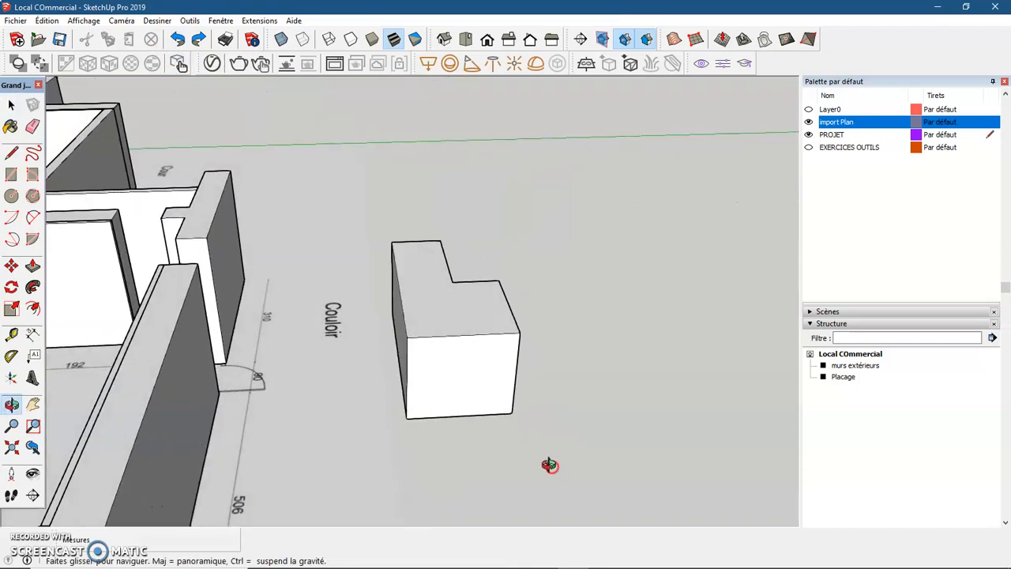
drag(366, 223, 598, 482)
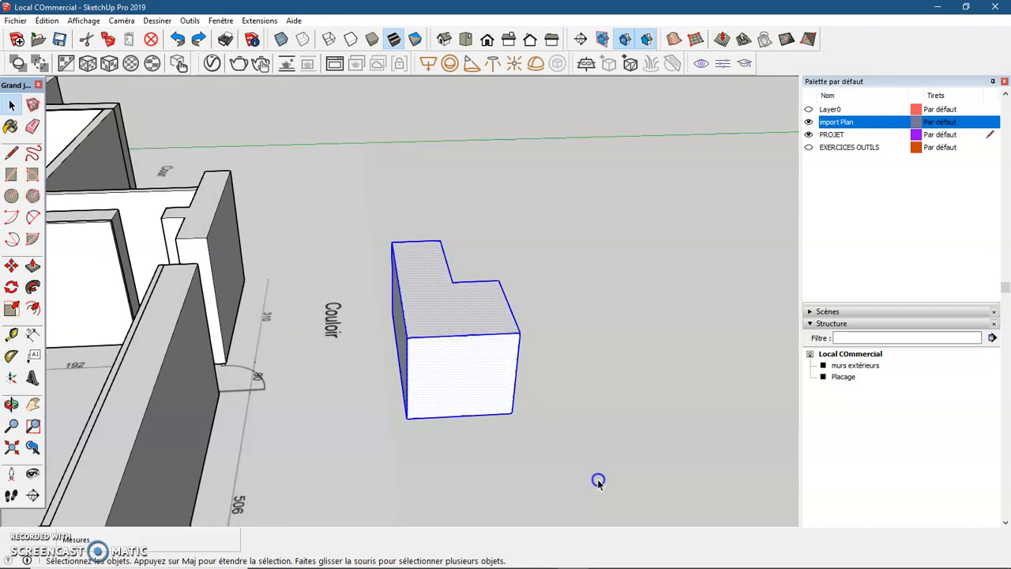
right_click(508, 354)
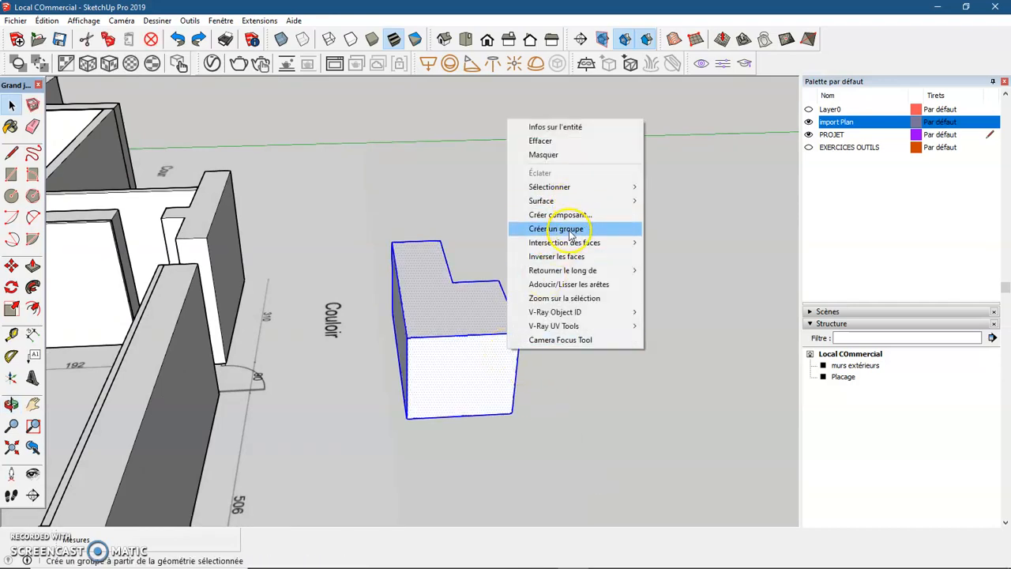
click(569, 229)
middle_drag(603, 425, 553, 355)
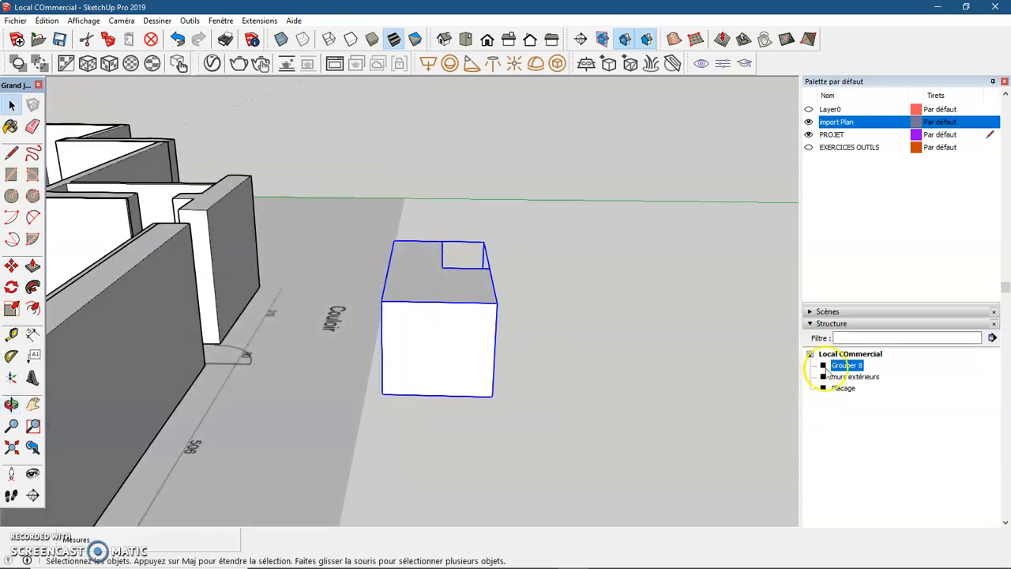
right_click(844, 367)
click(886, 353)
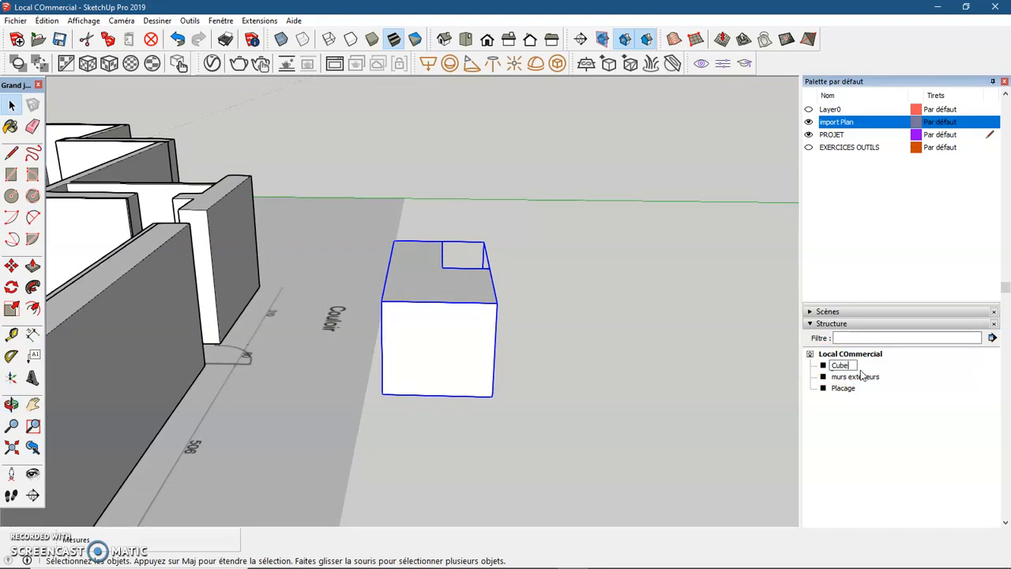
click(593, 264)
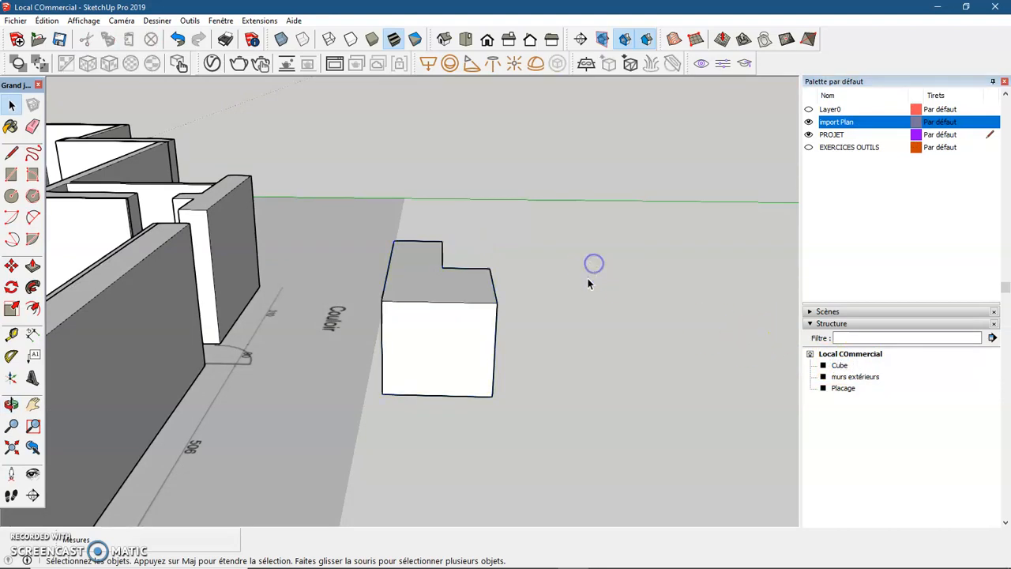
Step: Draw a ground rectangle about 226 by 58 cm, starting from the near bottom corner of the Cube group
middle_drag(576, 372, 508, 356)
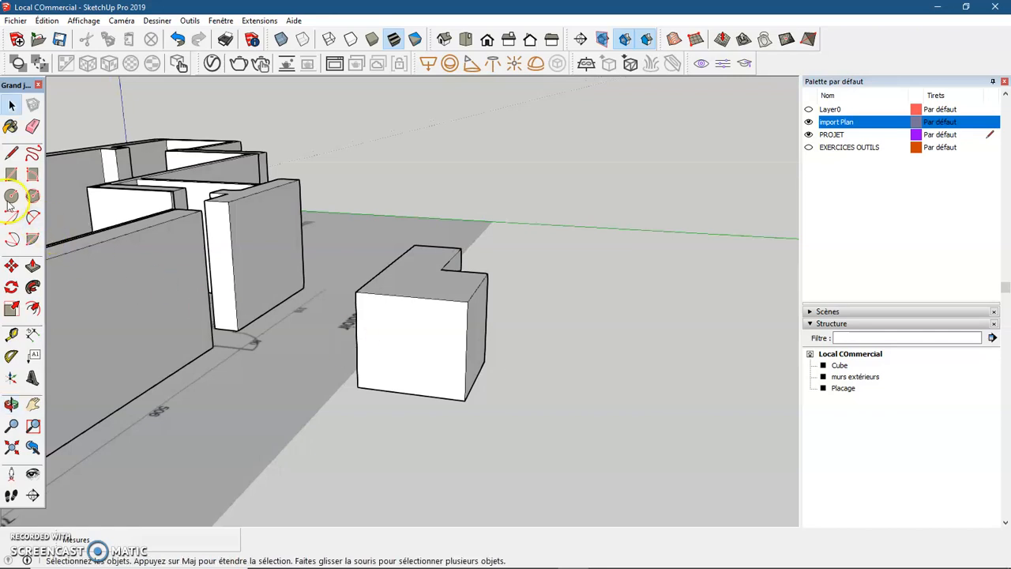
click(11, 173)
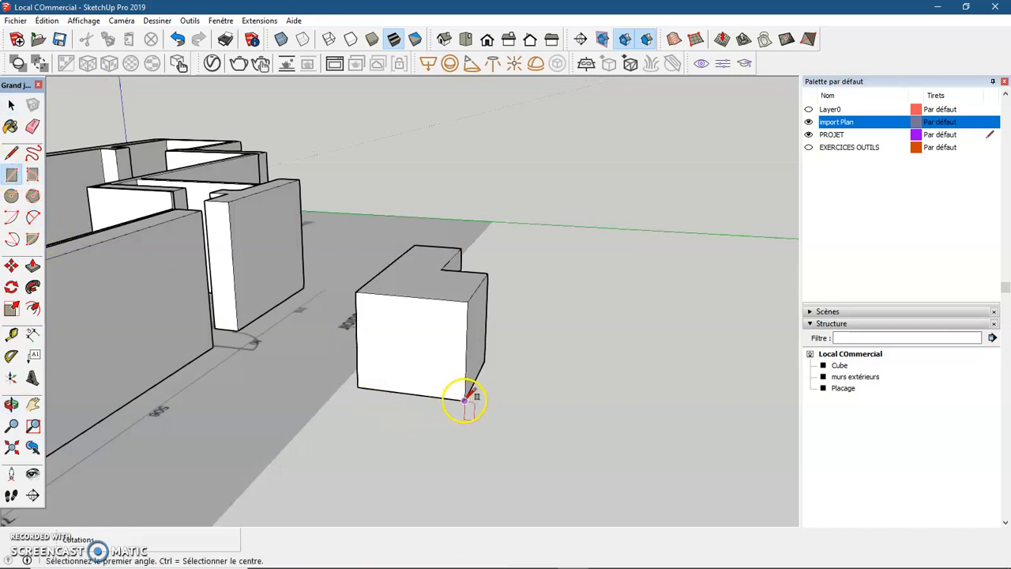
click(465, 400)
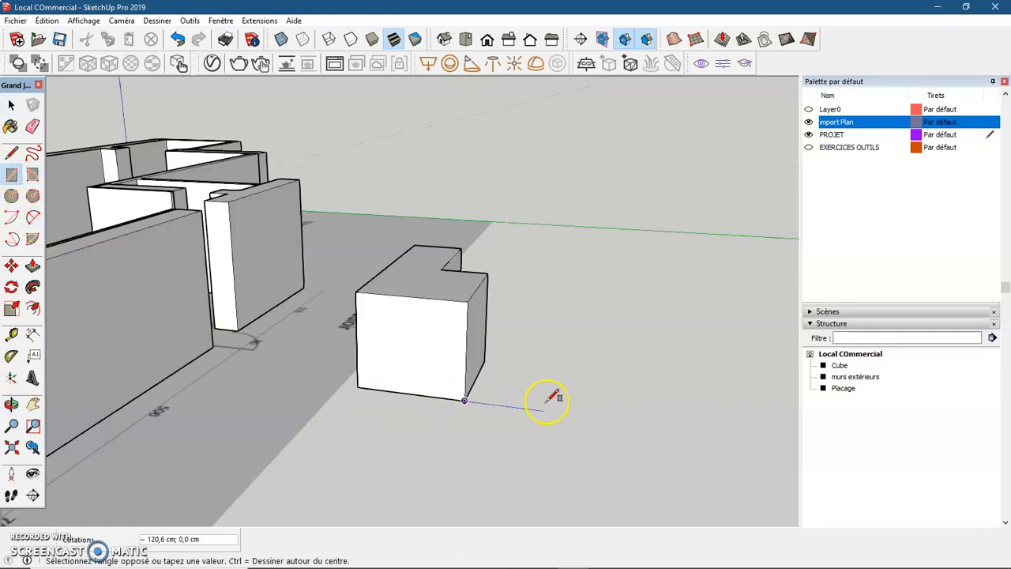
click(621, 404)
Step: Pull the rectangle beside the Cube group up about 195 cm
click(32, 265)
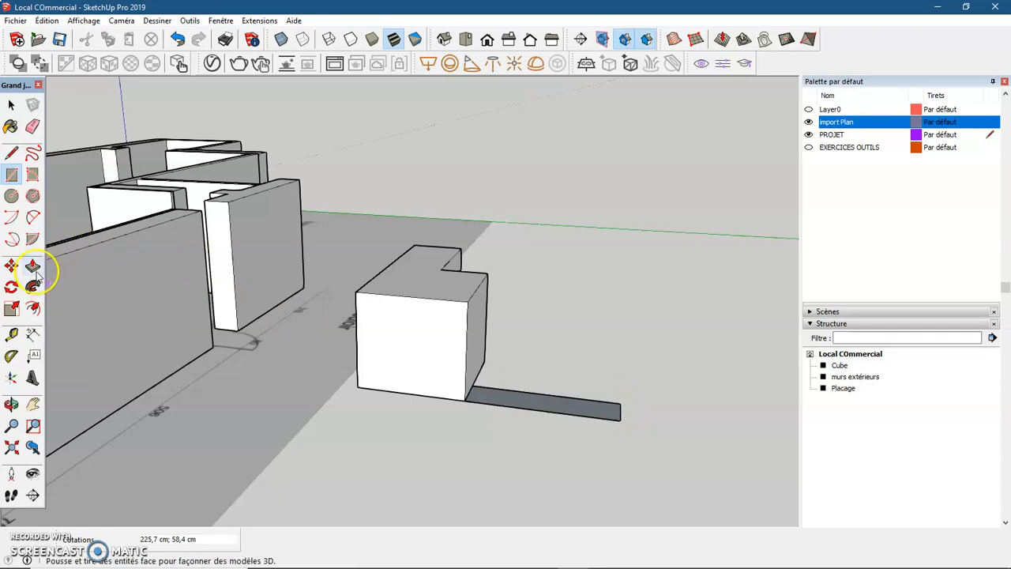
click(505, 401)
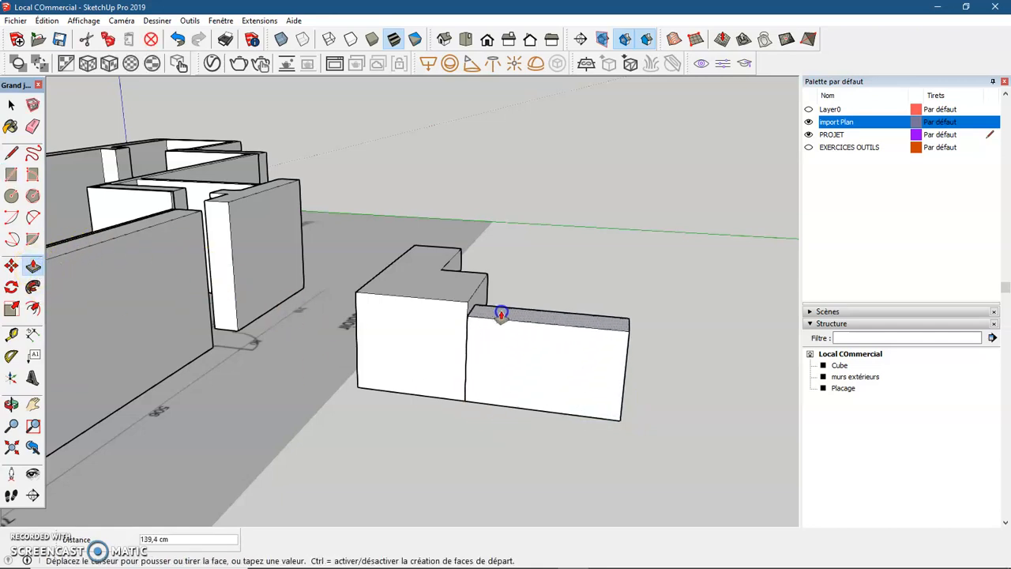
click(505, 274)
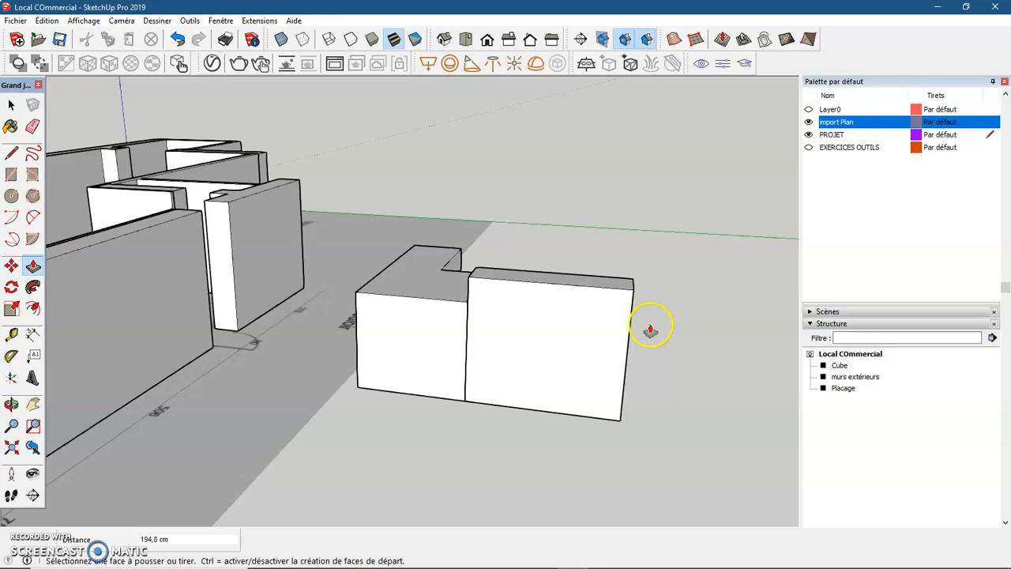
key(space)
Step: Move the Cube group about 73 cm away from the adjoining box, towards the walls, and deselect it
middle_drag(445, 406, 564, 418)
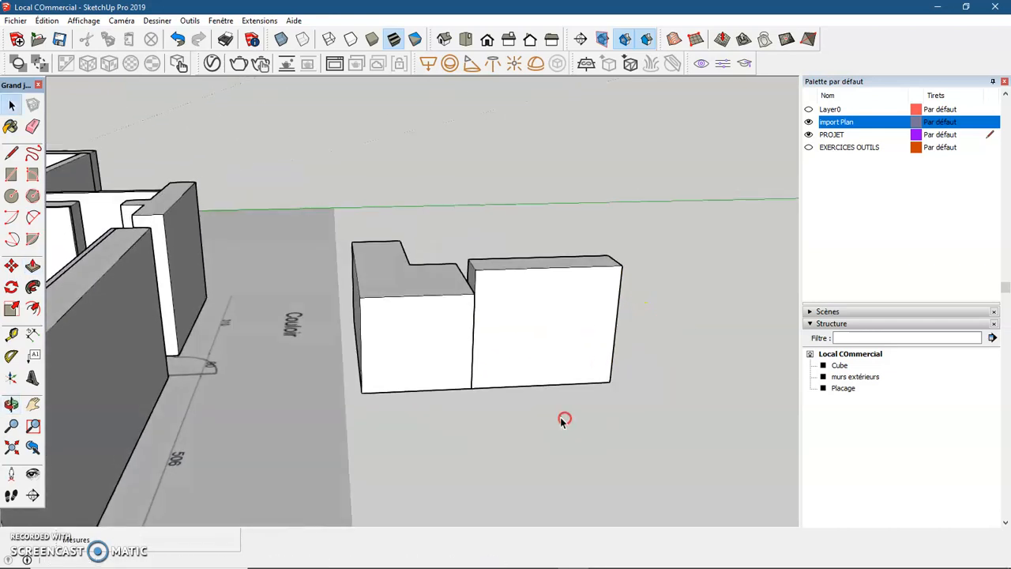
click(395, 329)
click(11, 266)
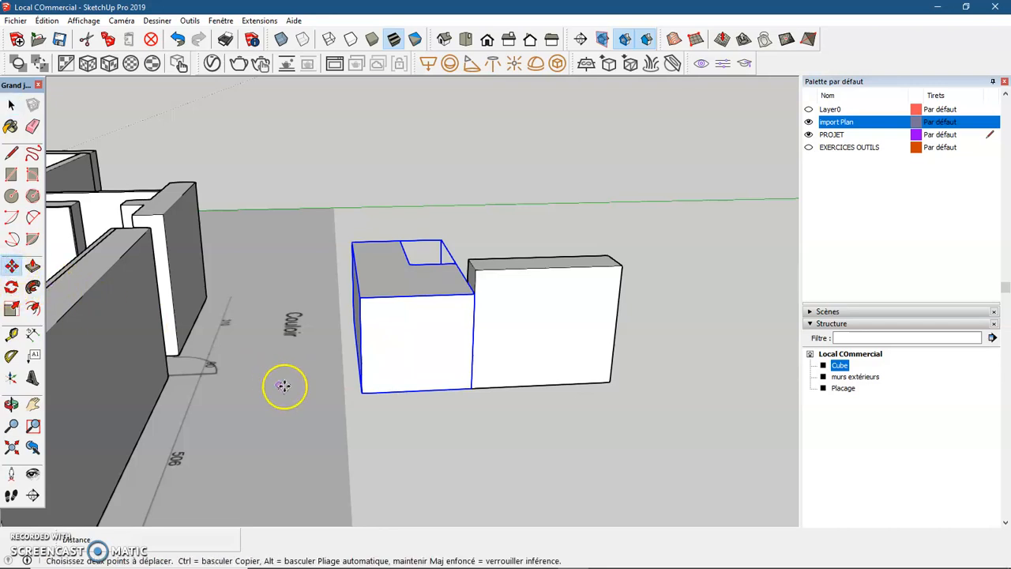
click(360, 391)
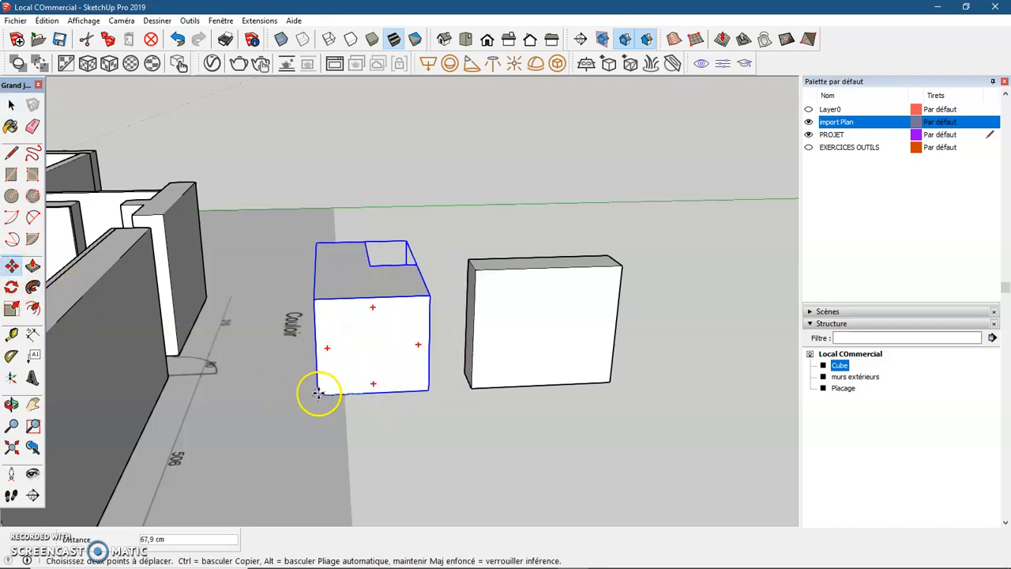
click(314, 394)
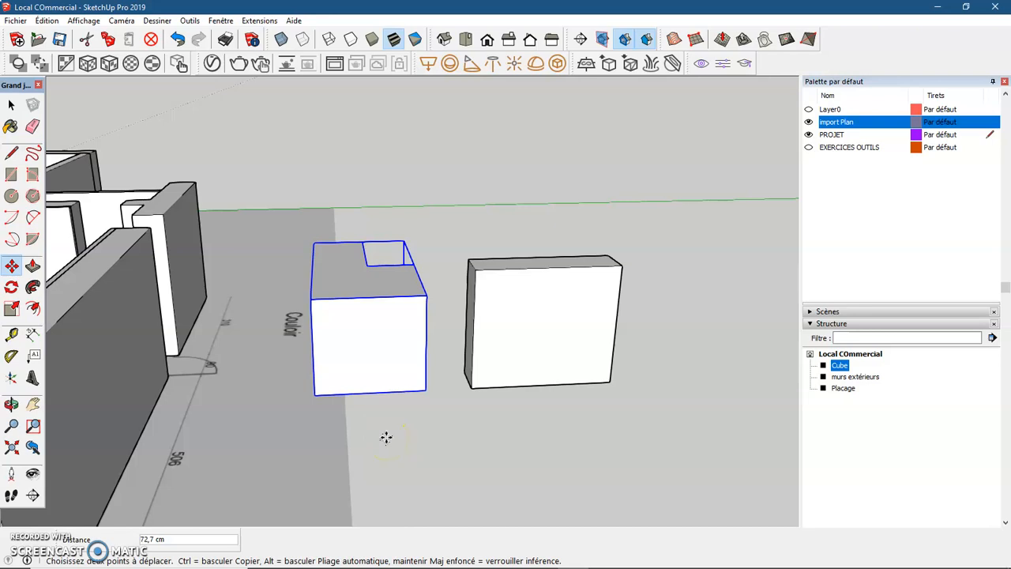
key(space)
click(516, 456)
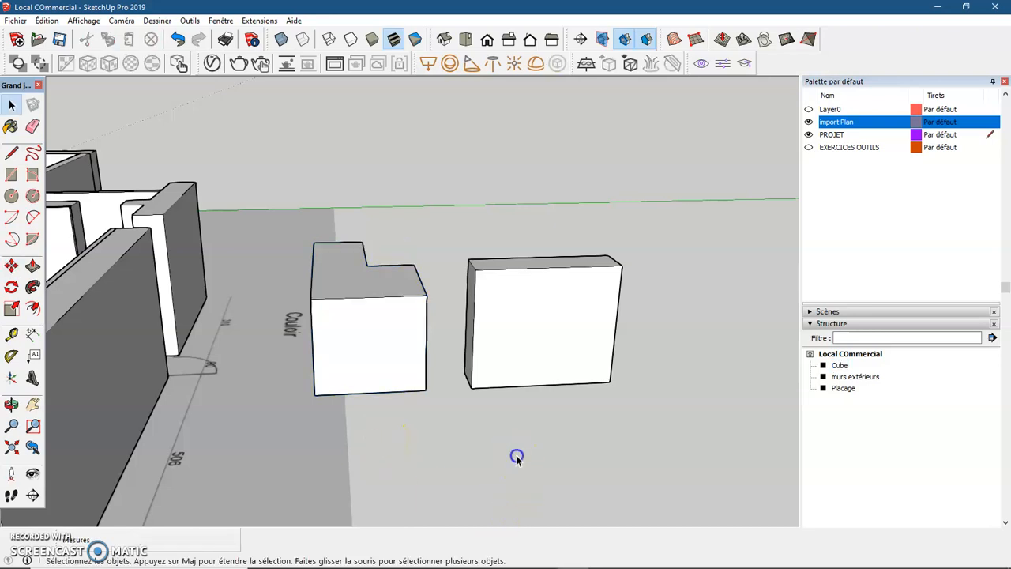
Step: Group all the geometry of the ungrouped box beside the Cube group, name the group Cube2 in the model structure and deselect it
middle_drag(579, 453, 514, 448)
drag(455, 239, 655, 459)
right_click(594, 342)
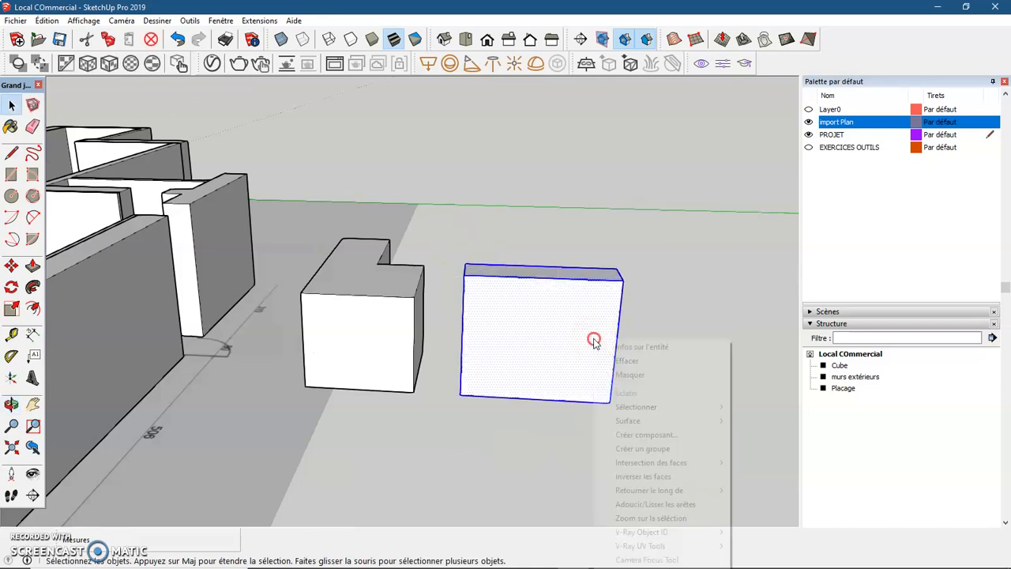
click(643, 448)
right_click(849, 376)
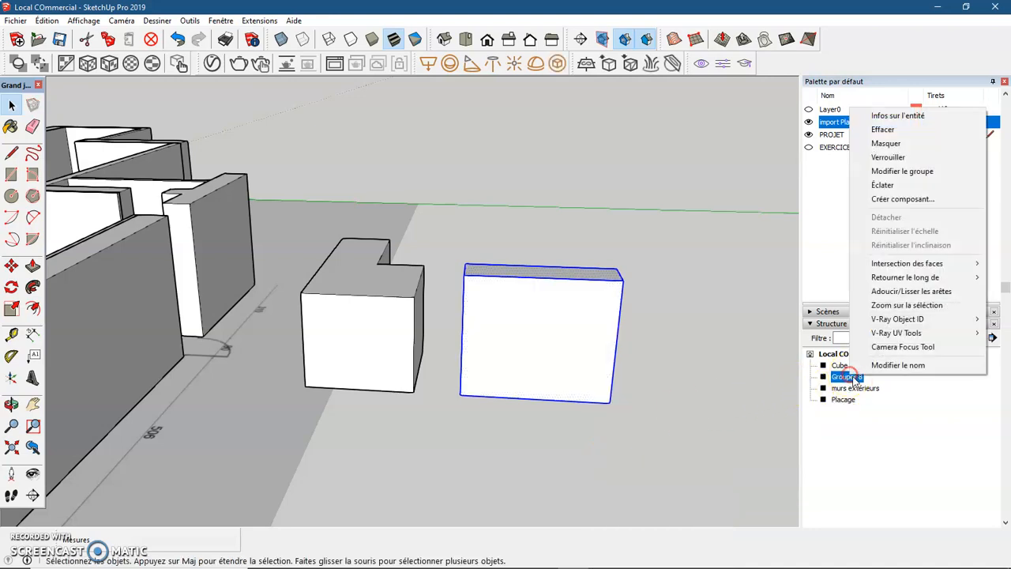
click(878, 363)
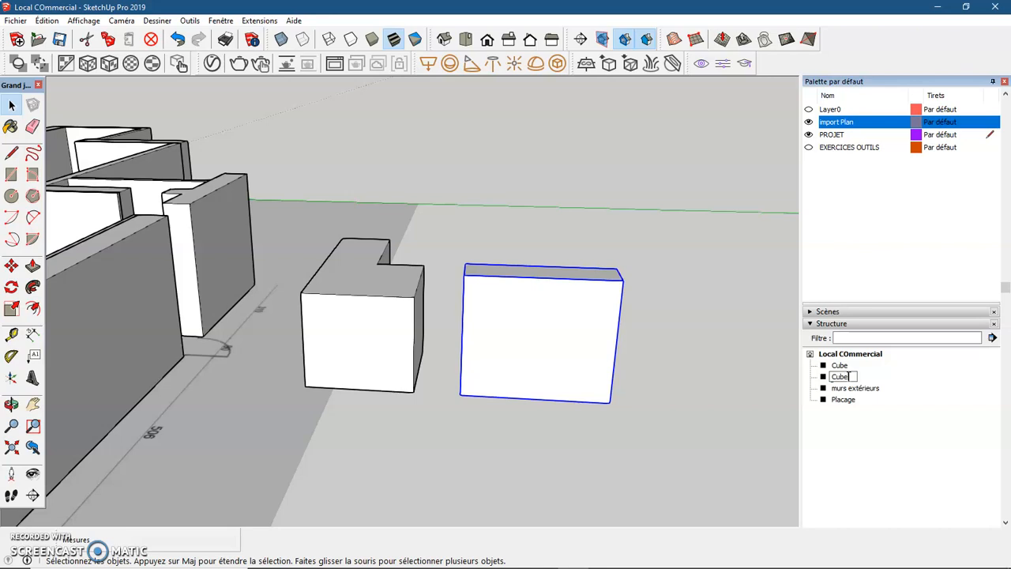
click(533, 467)
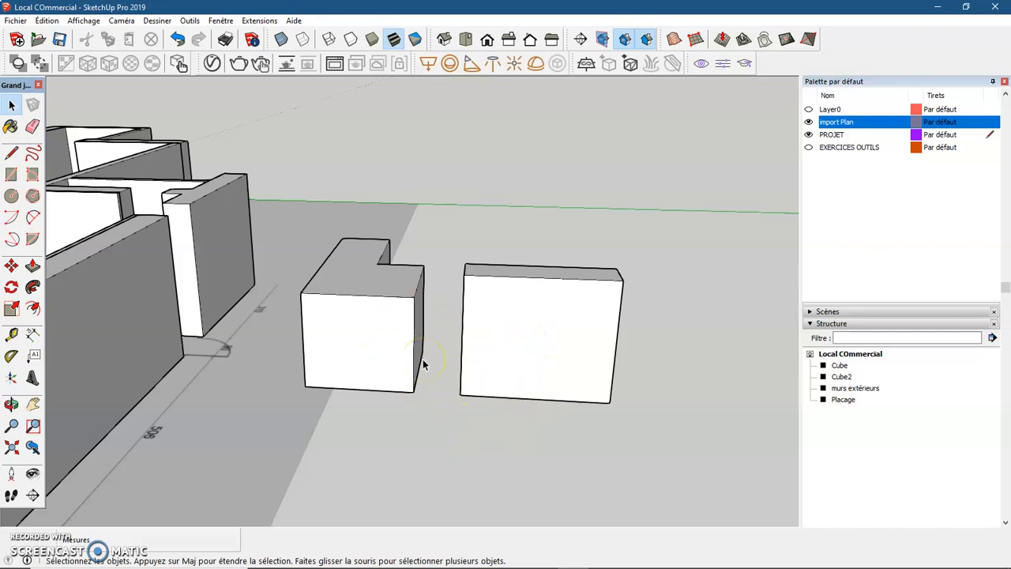
scroll(417, 367, down, 5)
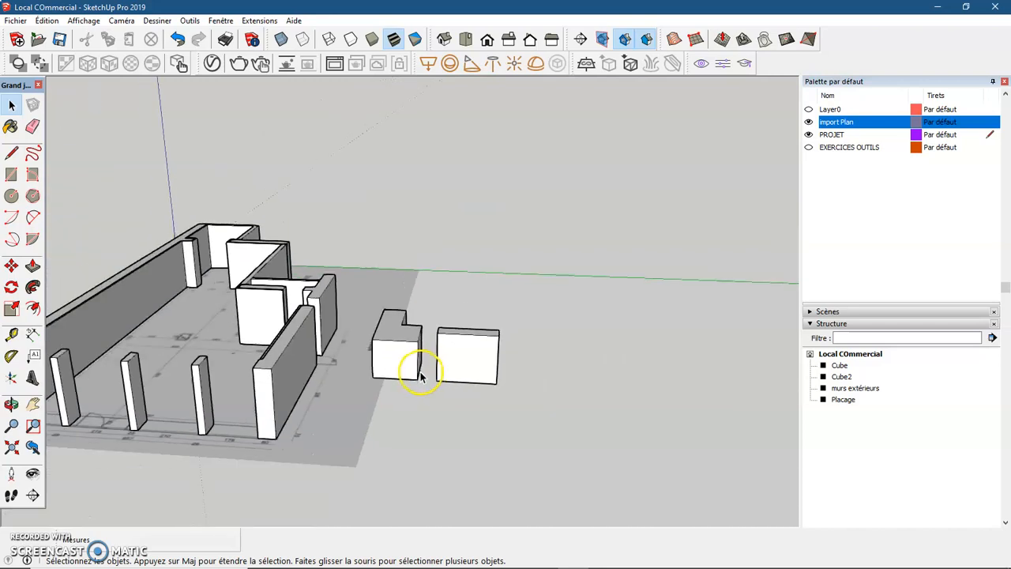
middle_drag(255, 385, 384, 373)
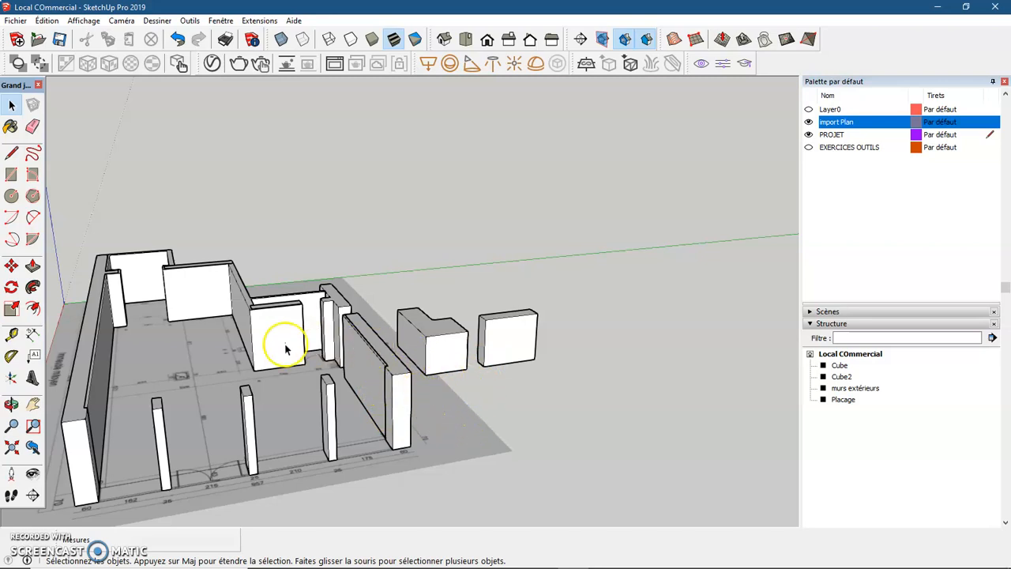
scroll(75, 378, up, 4)
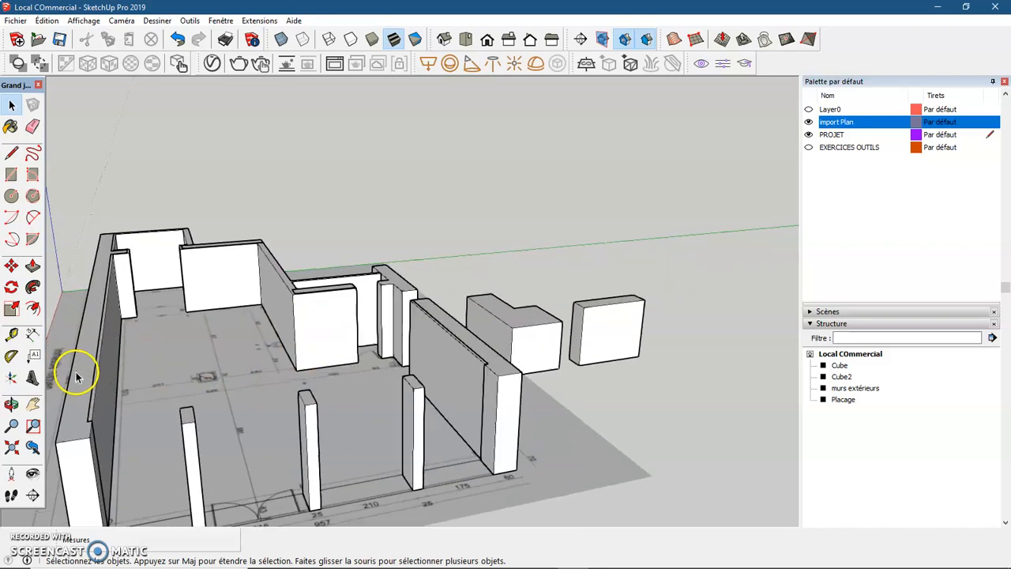
middle_drag(472, 431, 424, 422)
click(592, 300)
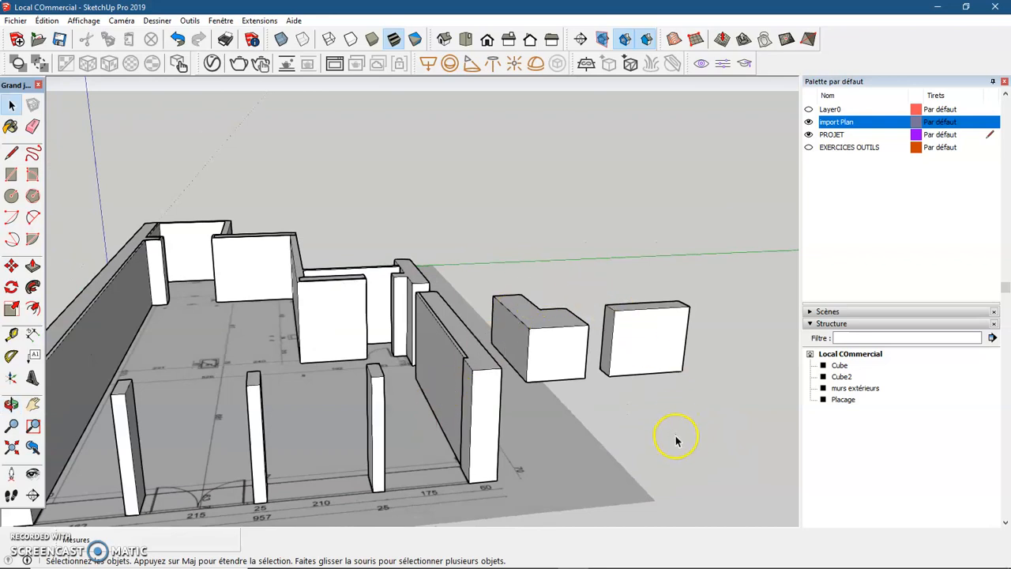
middle_drag(677, 444, 522, 457)
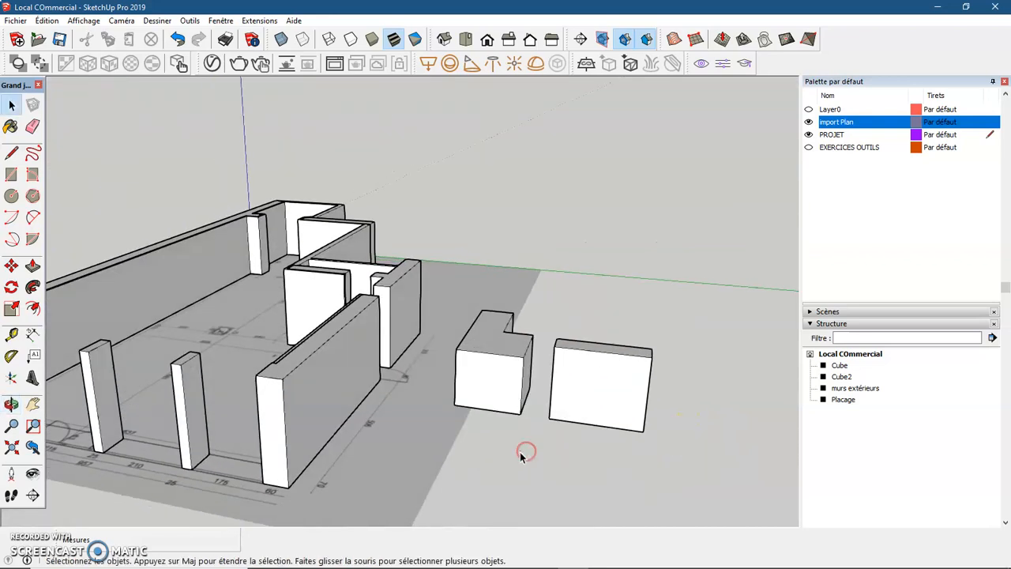
click(502, 458)
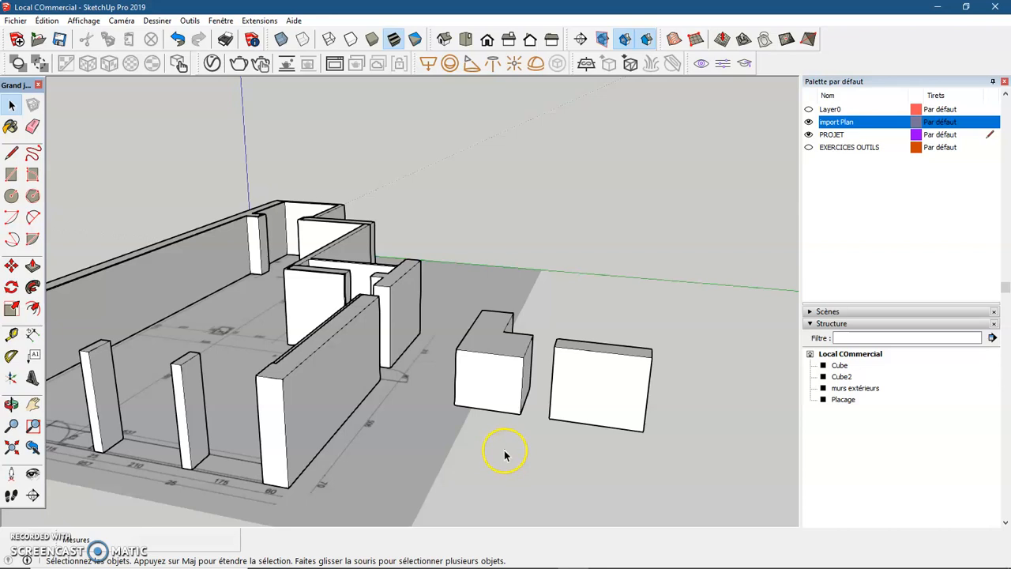